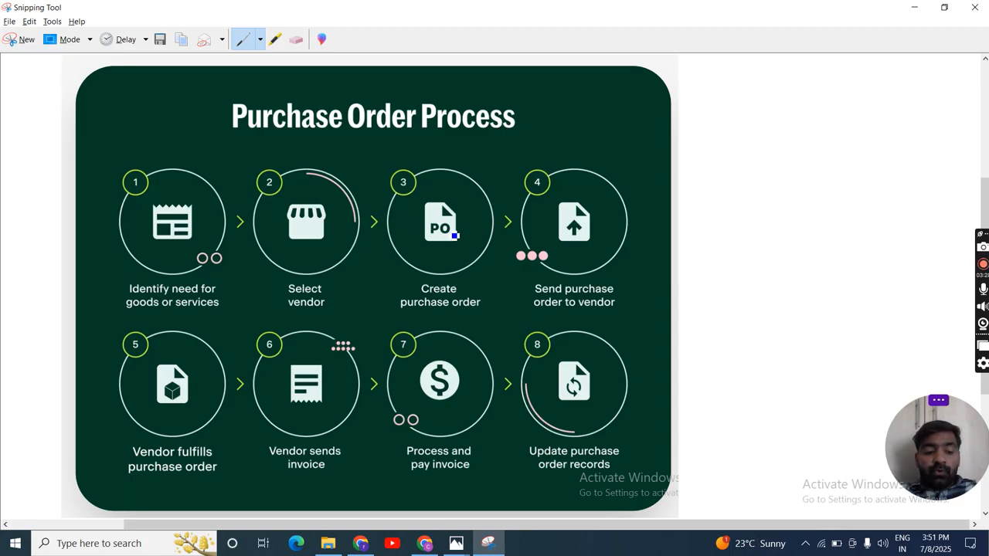
Step: Switch to Xero in Chrome and start a new purchase order for croma uk limited
key(alt+Tab)
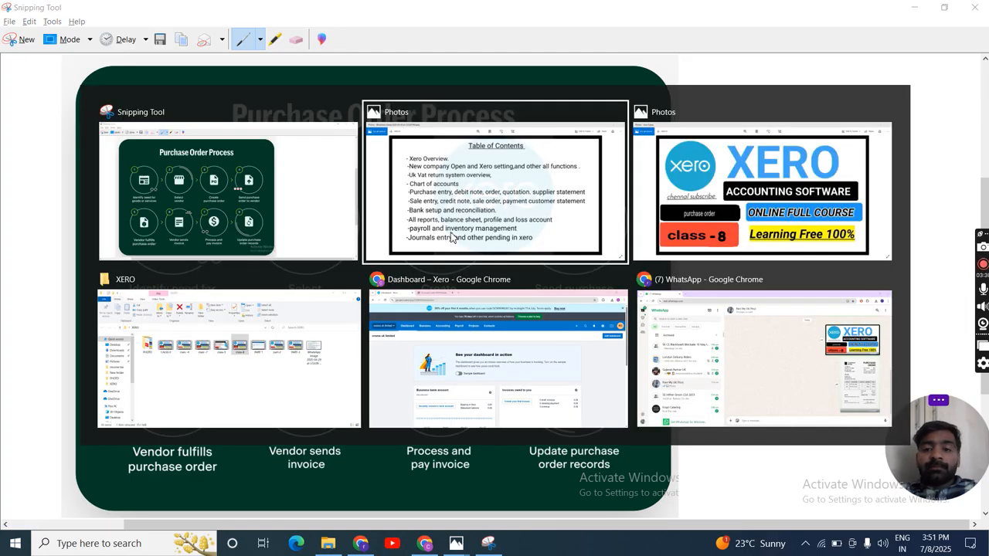
key(alt+Tab)
key(alt+Tab)
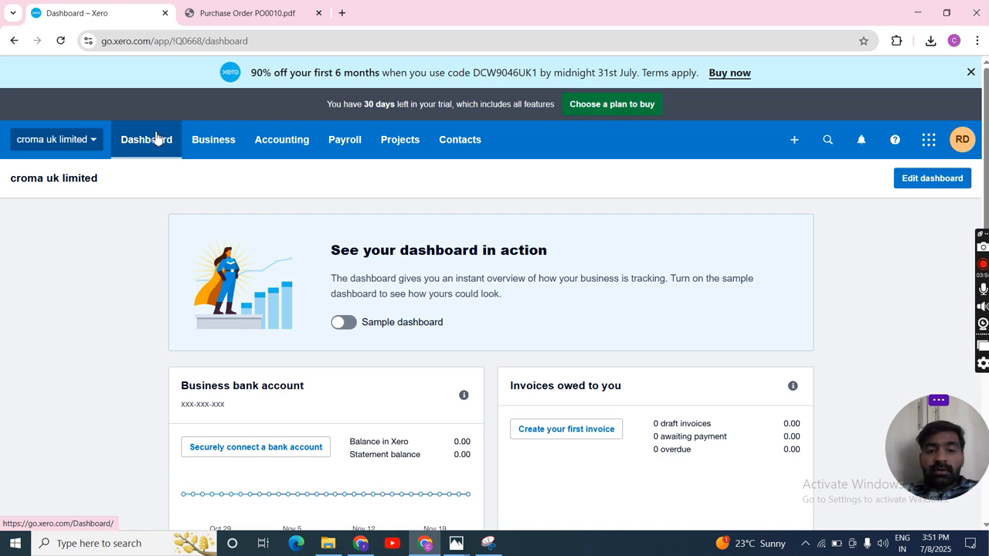
click(194, 148)
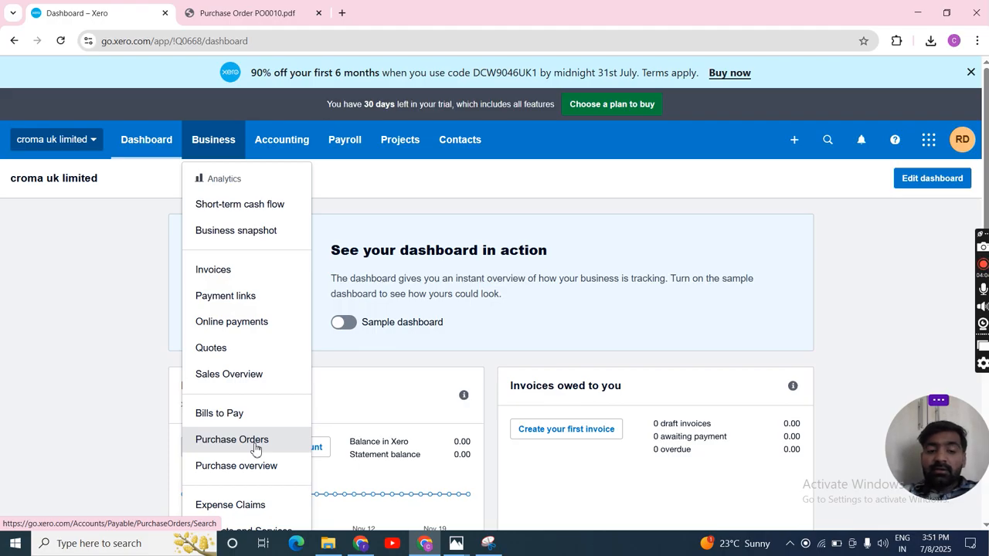
click(337, 198)
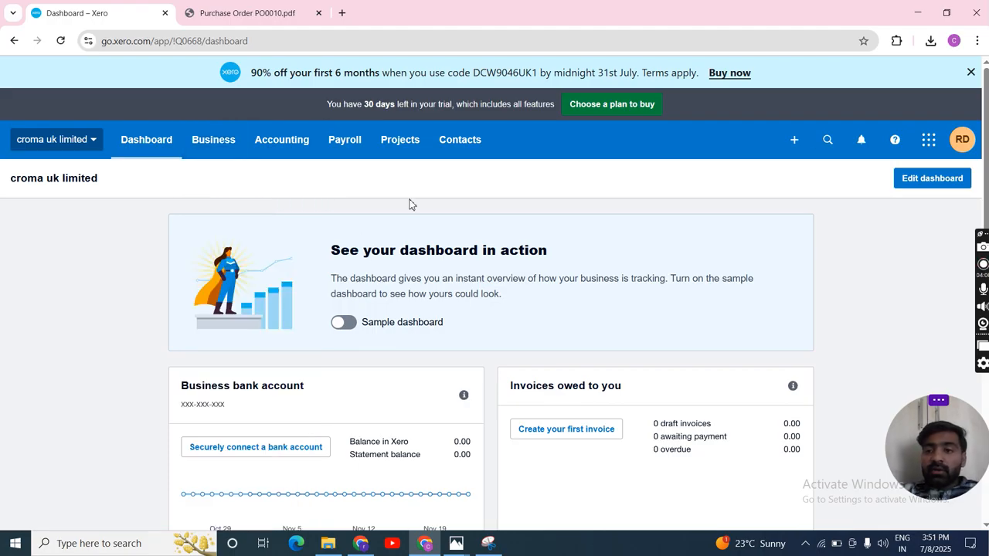
click(793, 140)
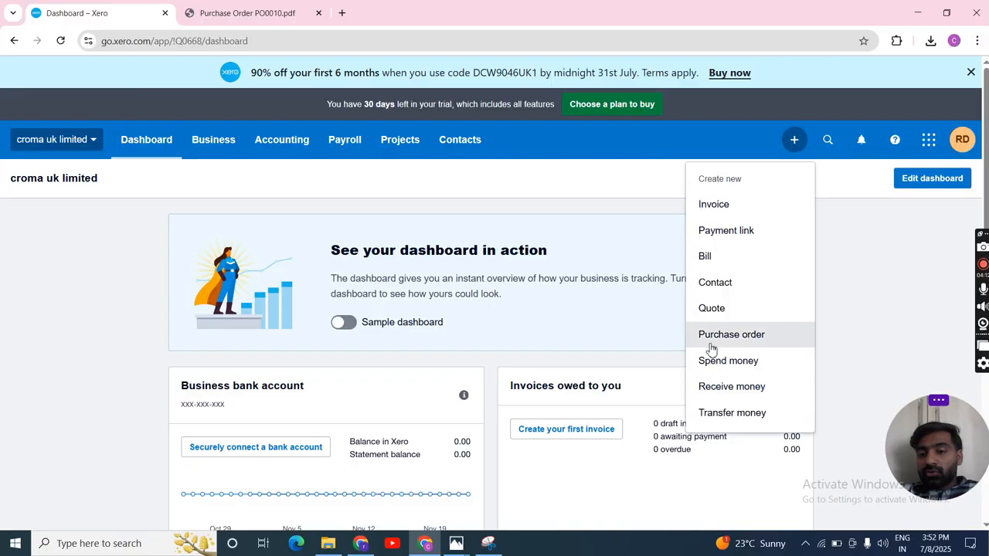
click(754, 342)
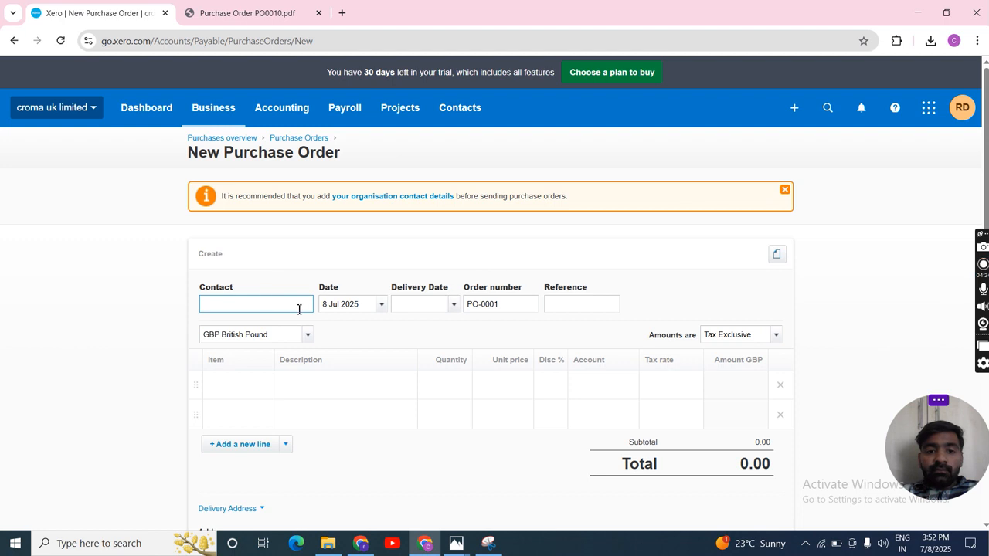
Step: Review the vendor selection stages in the Purchase Order Process diagram in Snipping Tool and return to the Xero purchase order
key(alt+Tab)
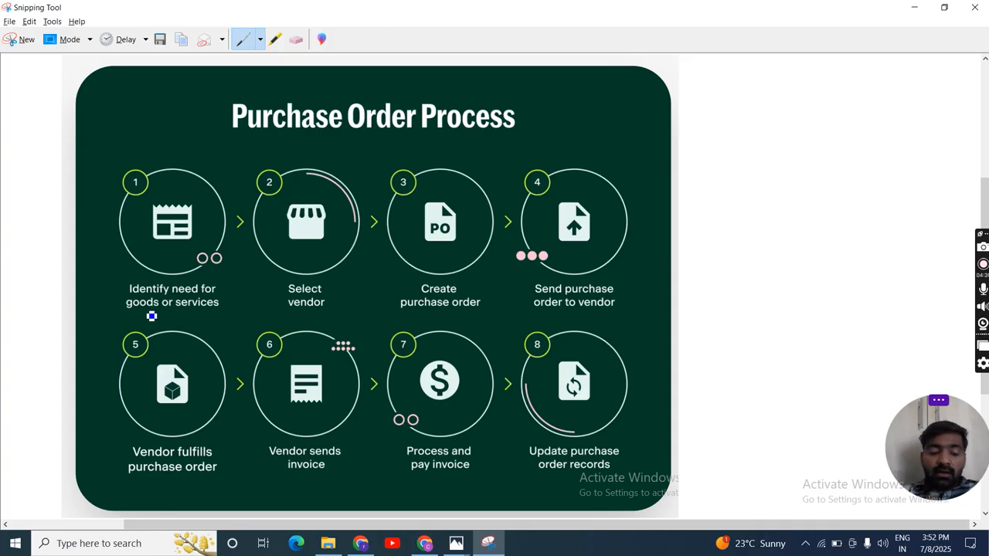
key(alt+Tab)
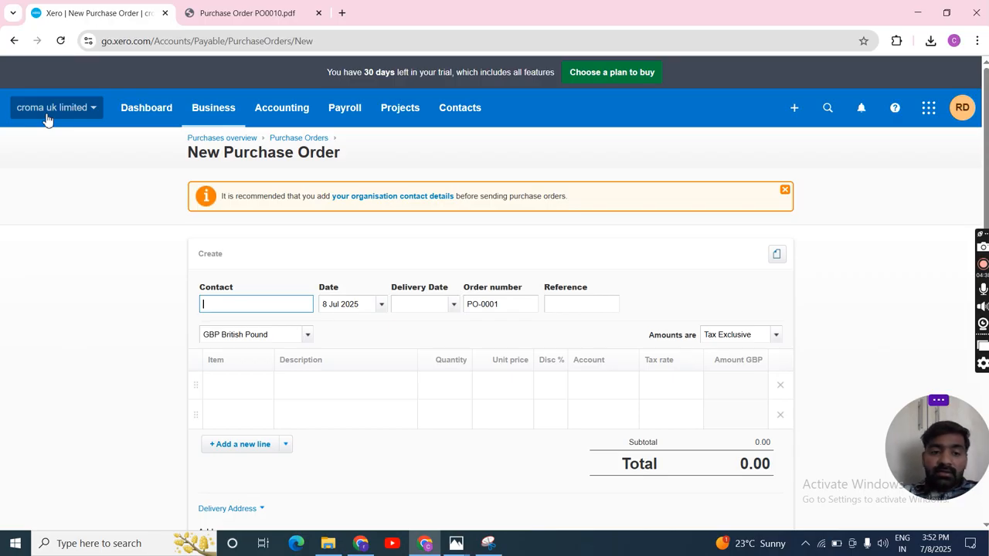
key(alt+Tab)
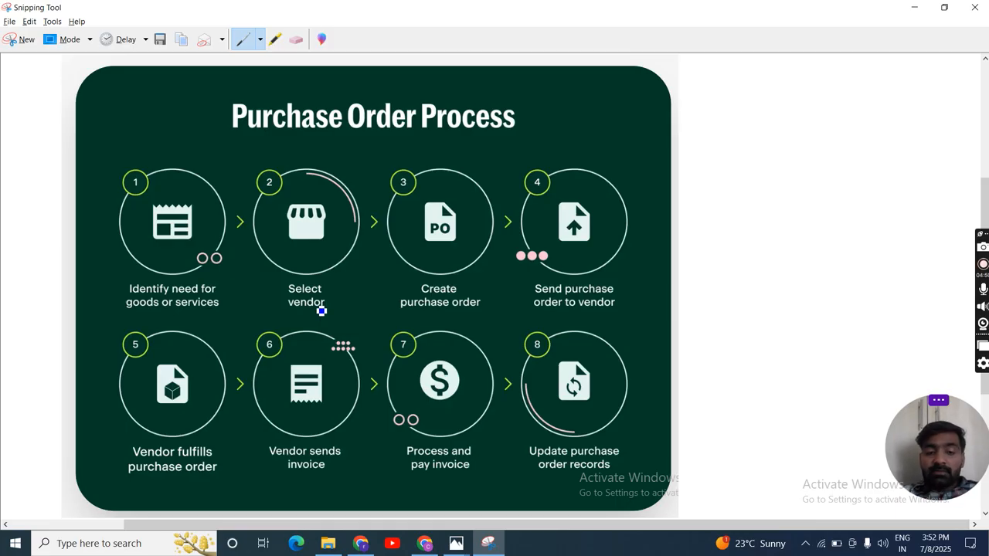
key(alt+Tab)
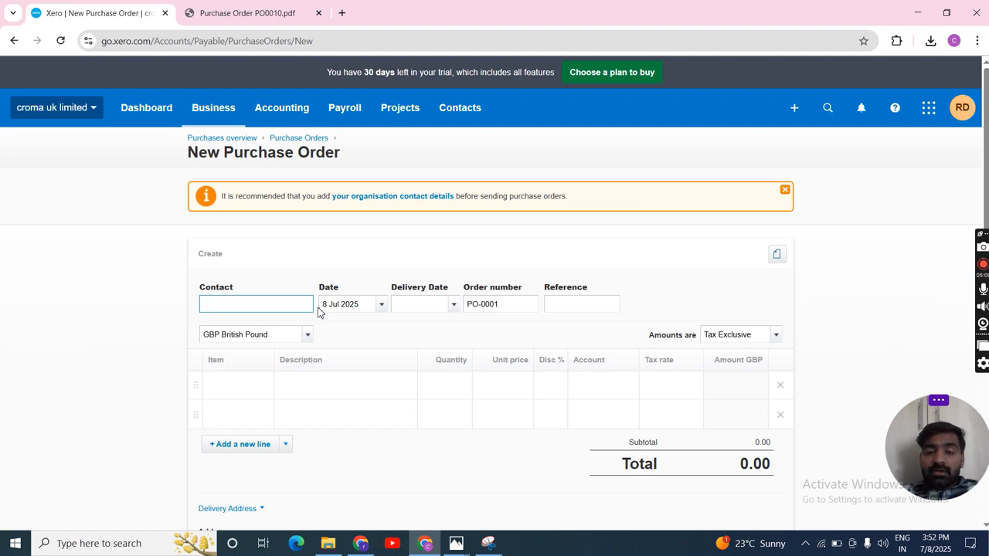
Step: View the Suppliers contact list and the blank form for adding a contact
click(459, 117)
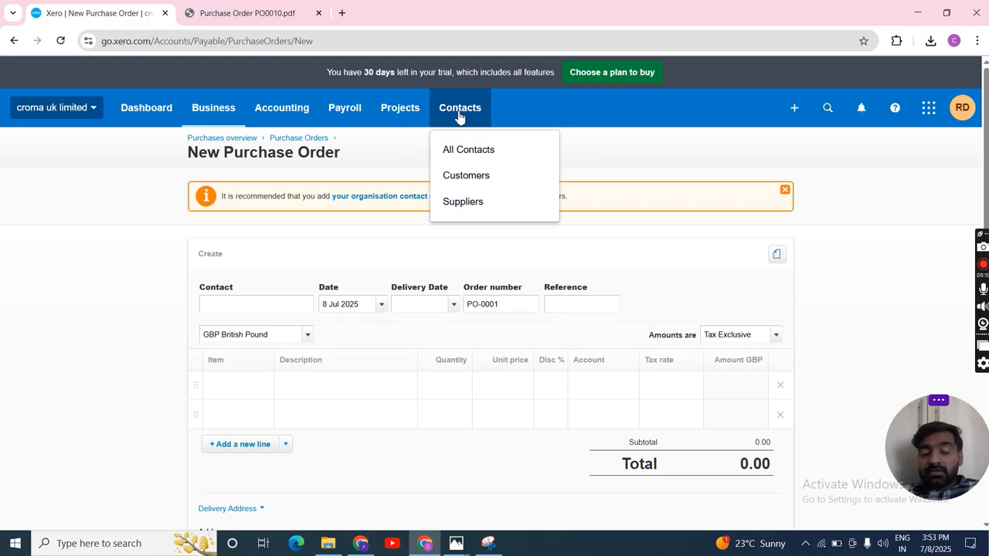
click(475, 213)
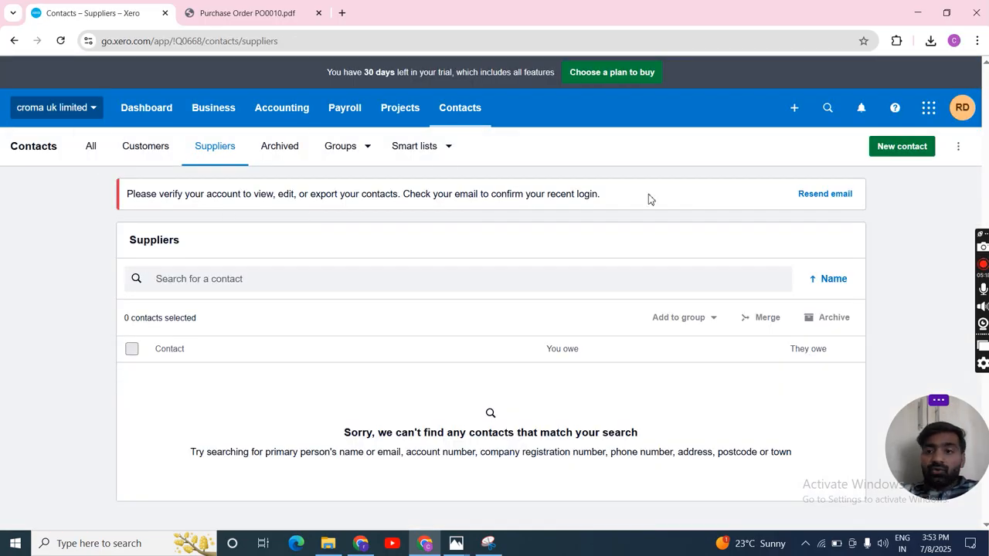
click(904, 151)
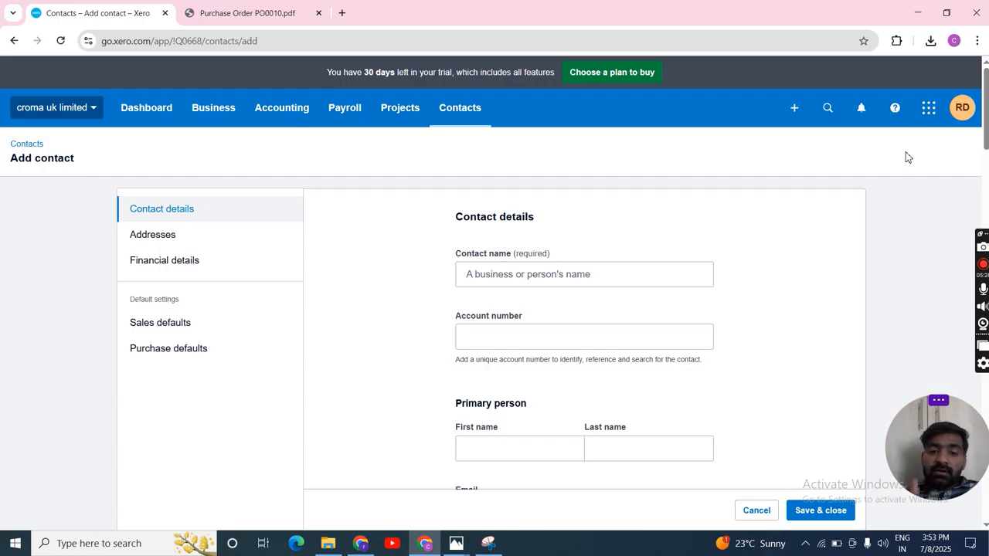
Step: Start a new purchase order and select sony uk limited as its contact
click(794, 109)
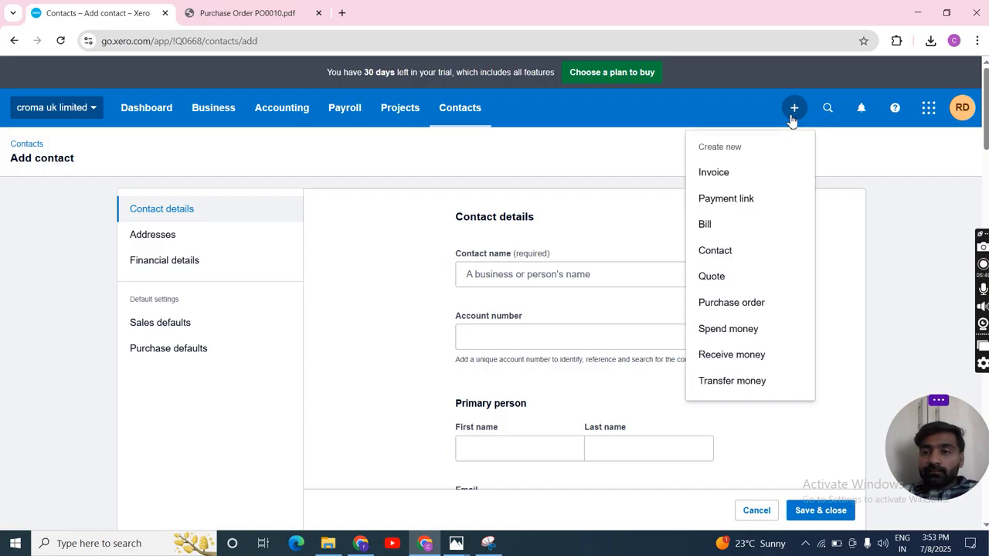
click(707, 310)
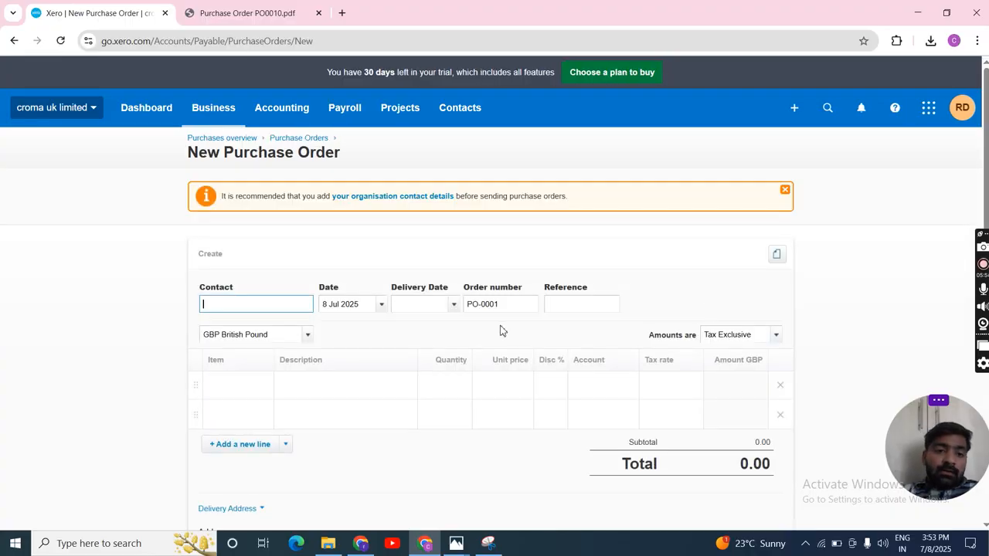
text(son)
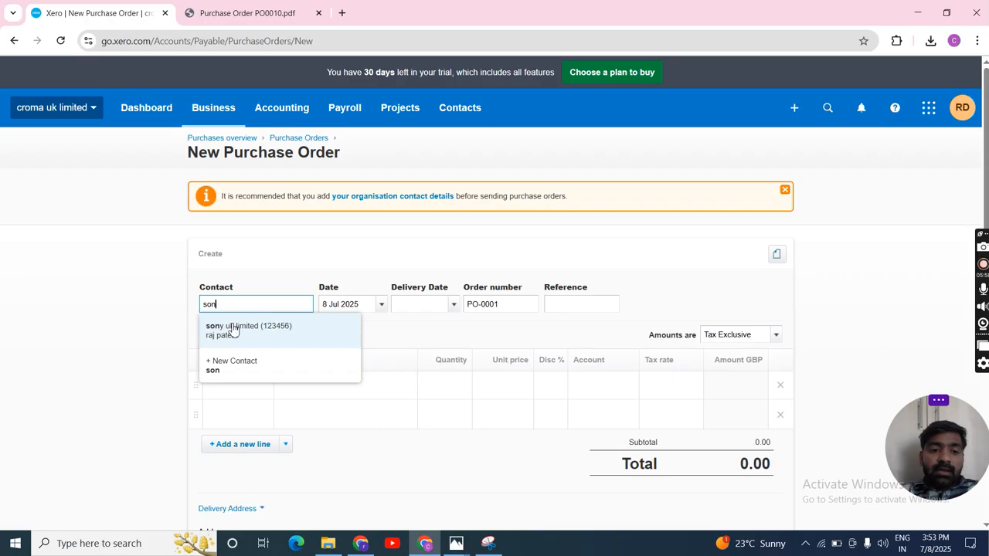
click(233, 330)
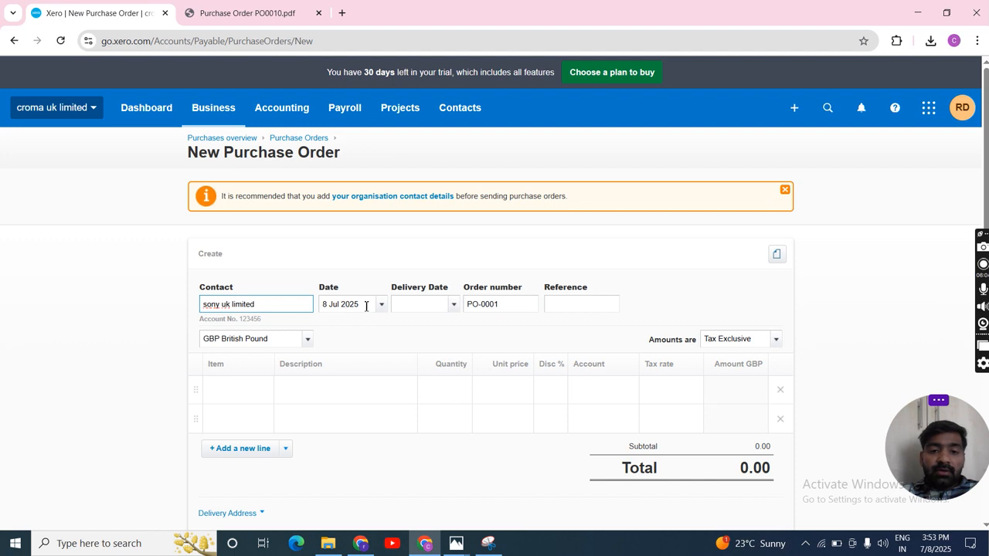
Step: Set the purchase order's delivery date to 10 Jul 2025
click(449, 304)
click(454, 305)
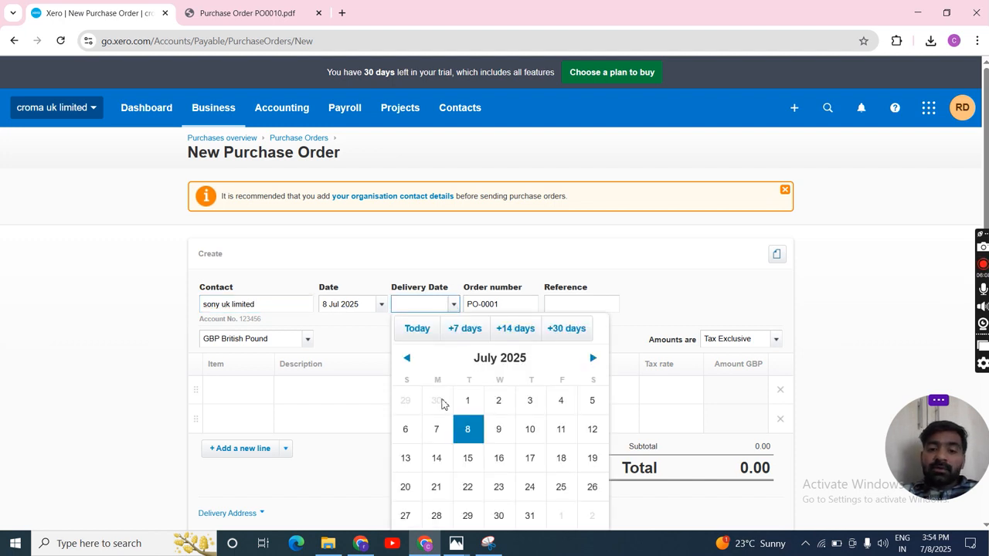
click(530, 430)
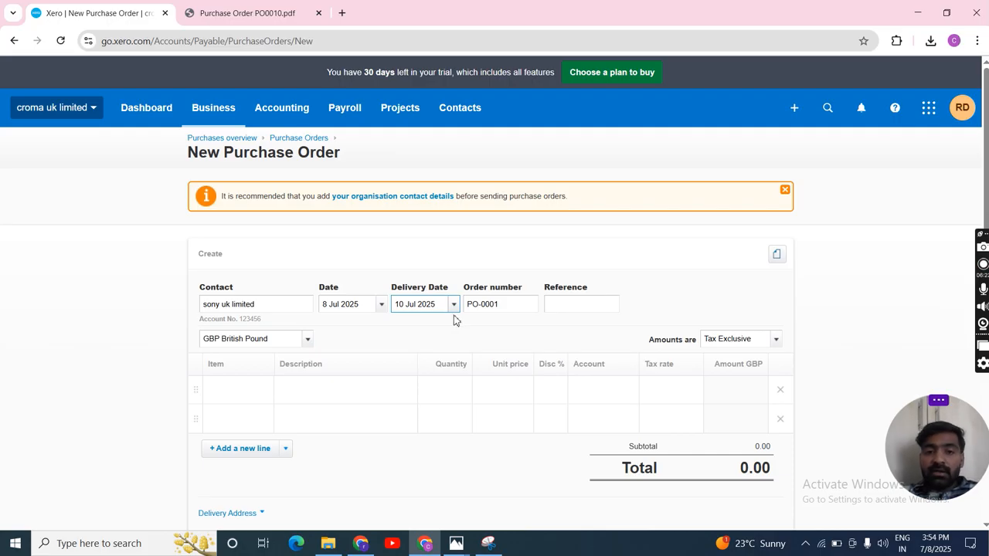
Step: Change the ending of the purchase order's order number and enter july as the reference
click(511, 306)
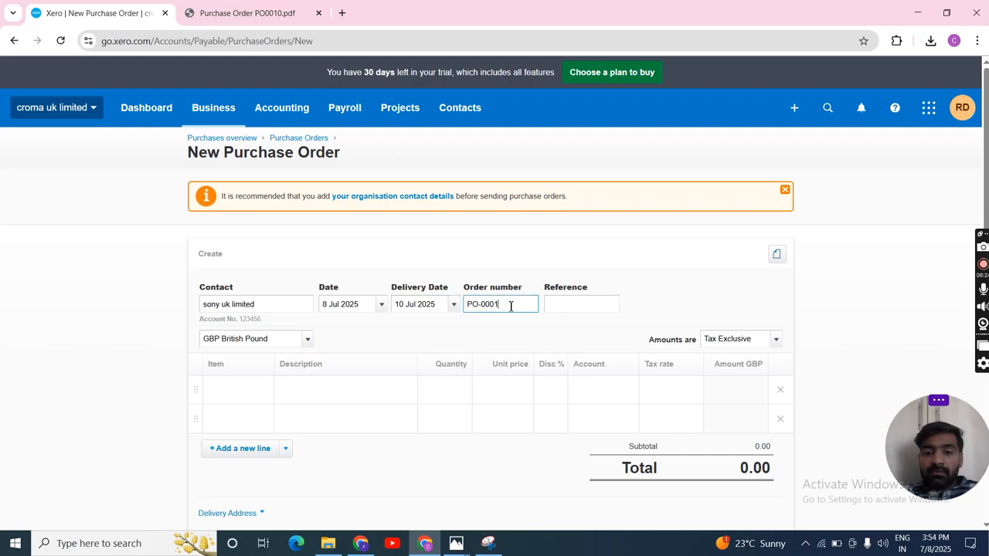
key(BackSpace)
text(10)
click(561, 304)
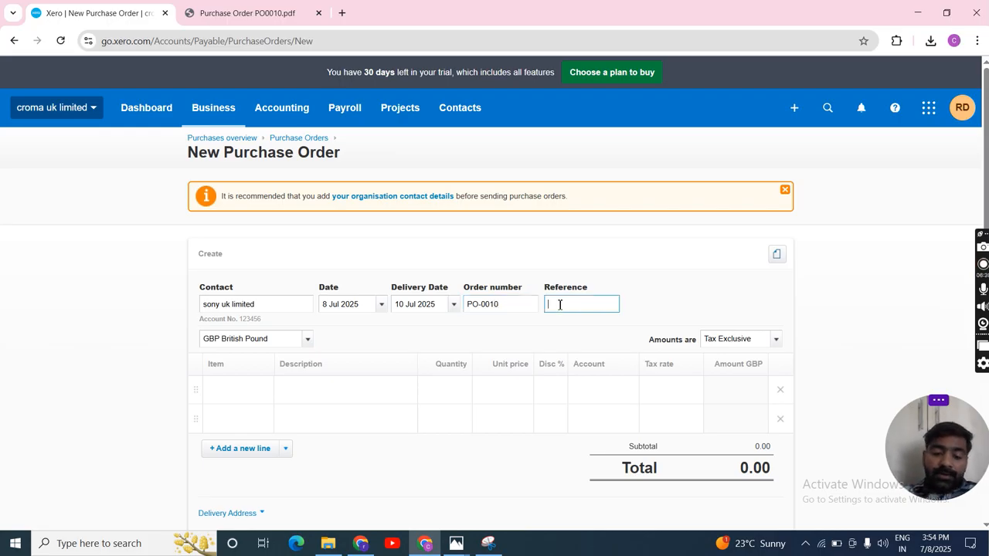
text(july)
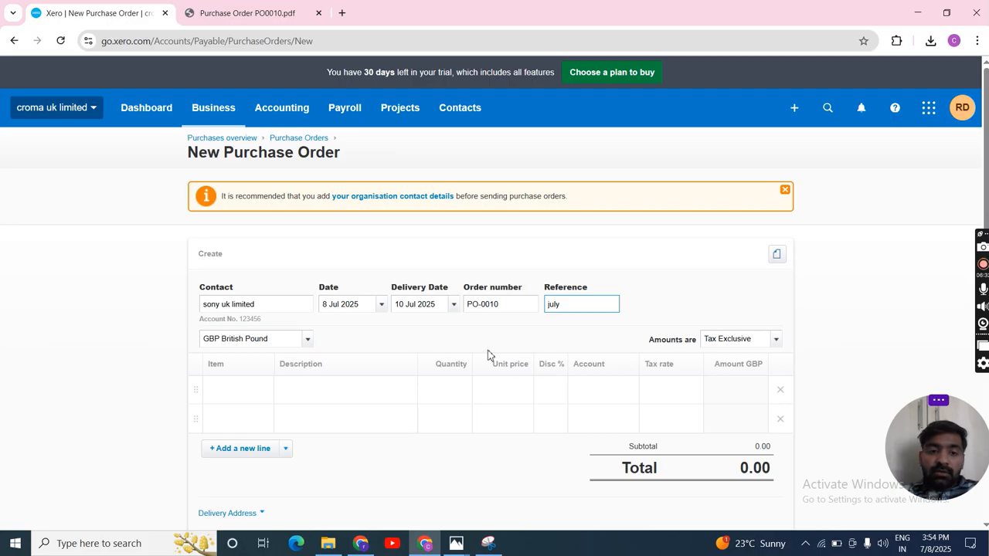
Step: Add the item ab23: LED-32" to the first order line with a quantity of 10
click(233, 391)
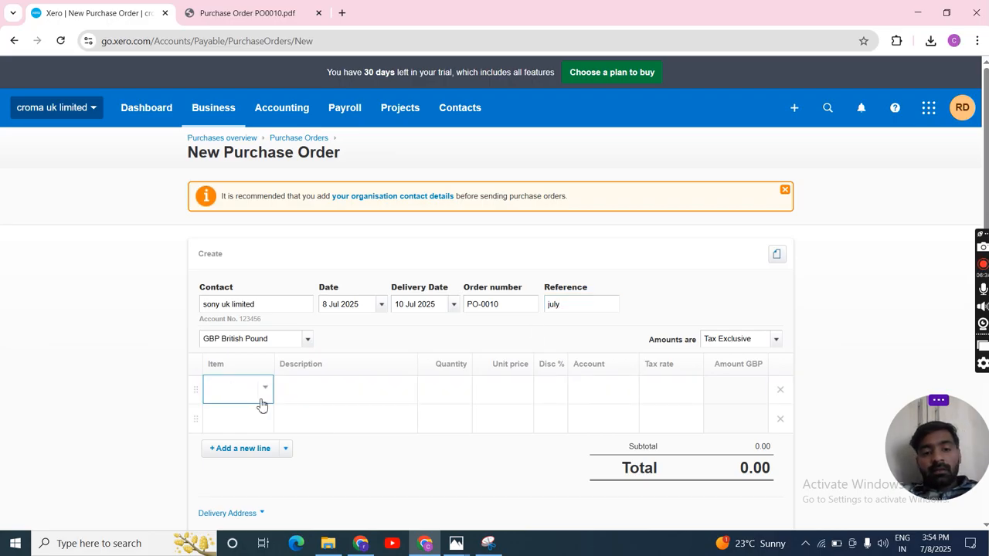
click(263, 396)
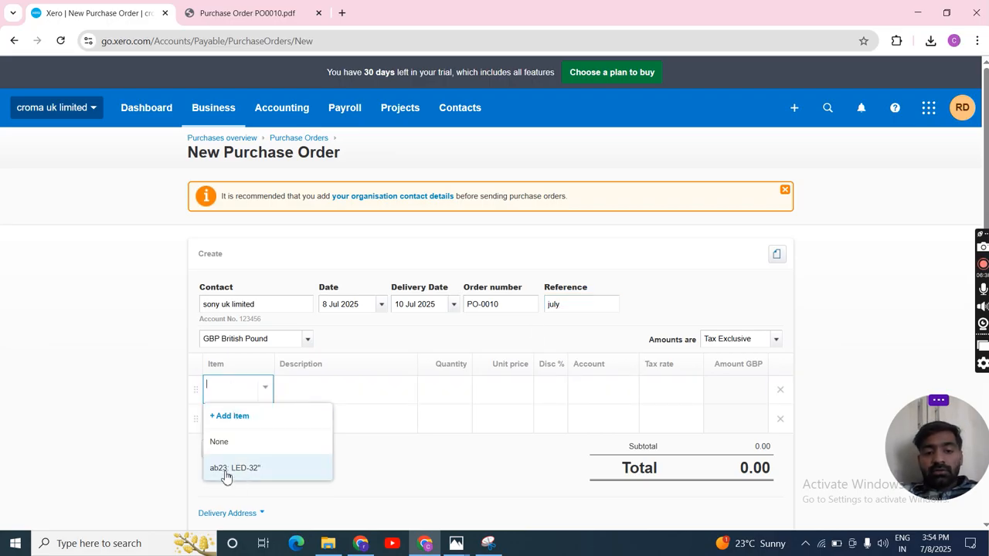
click(230, 469)
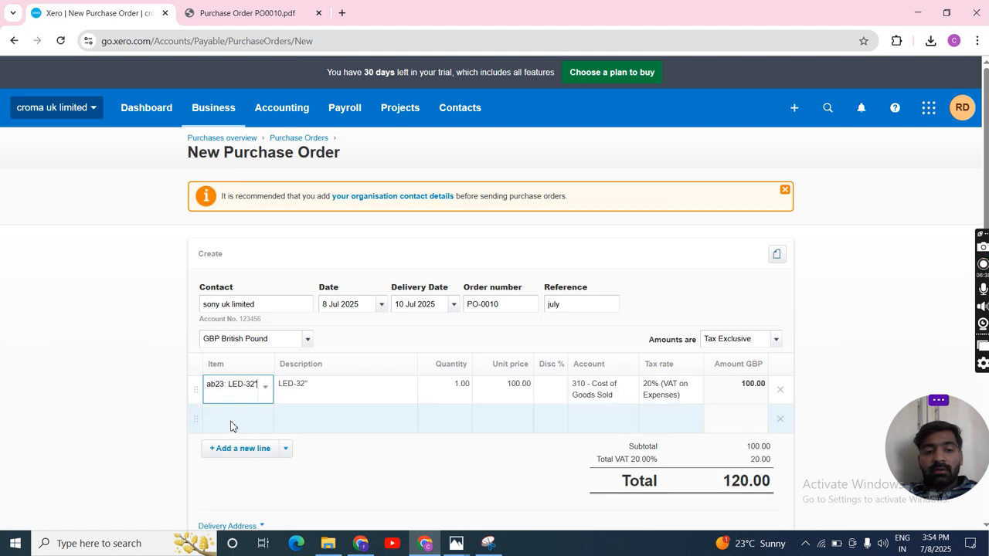
click(265, 388)
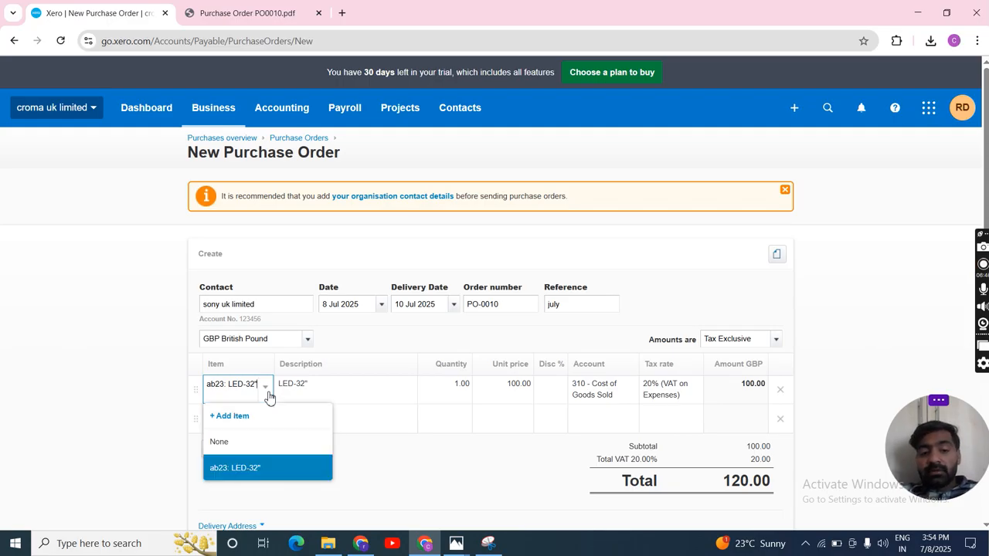
click(142, 414)
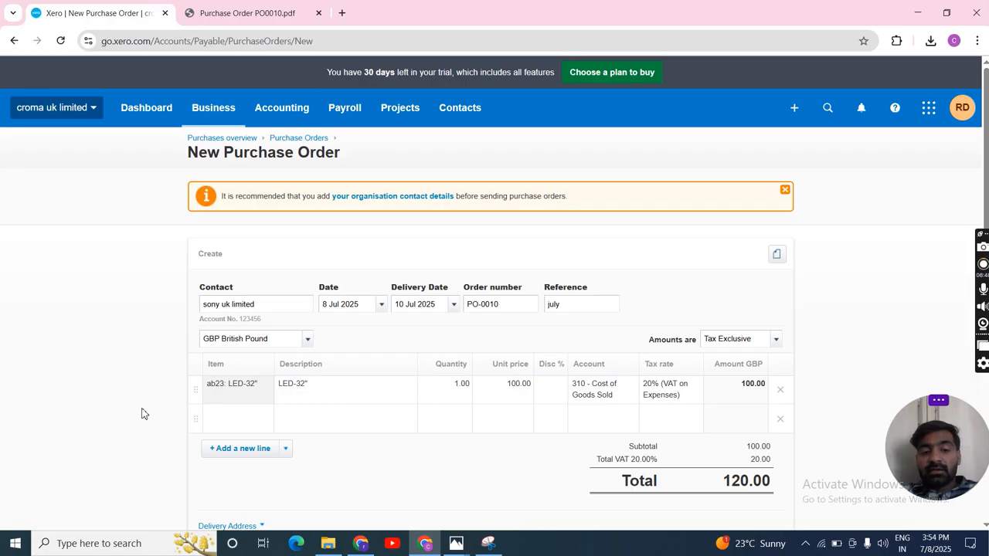
click(460, 382)
key(BackSpace)
text(10)
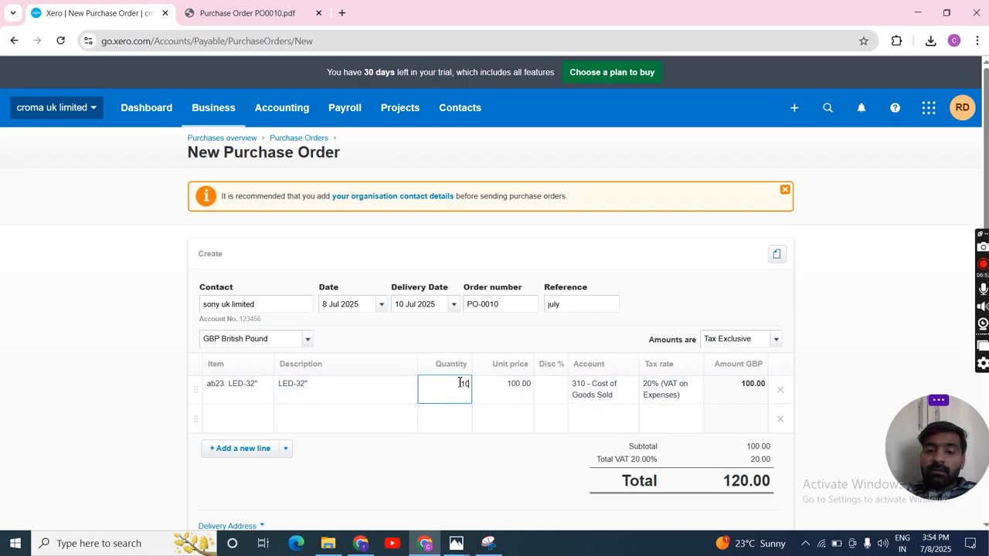
Step: Open the new item form from the first order line and examine its code, name, unit price, purchases account, tax rate and description fields
click(274, 392)
click(271, 393)
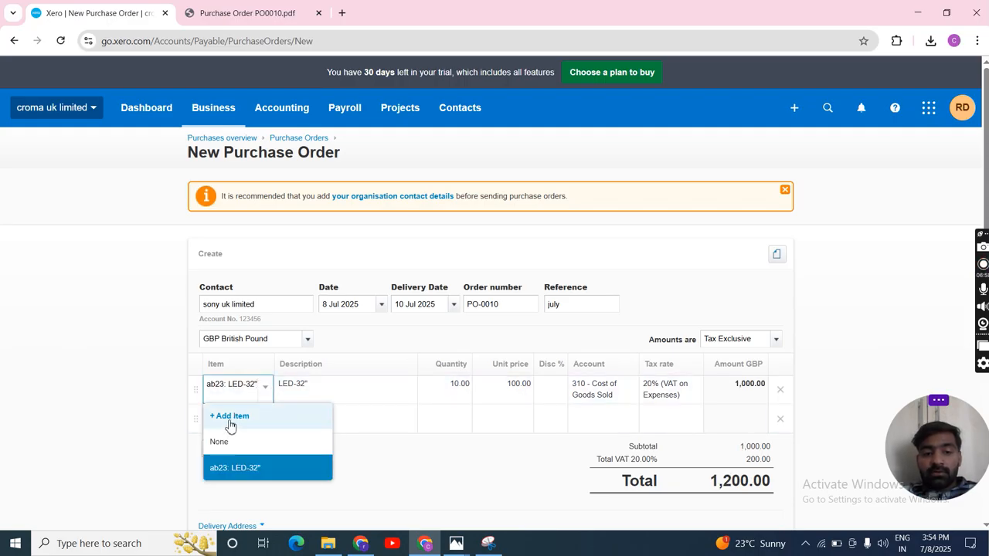
click(231, 422)
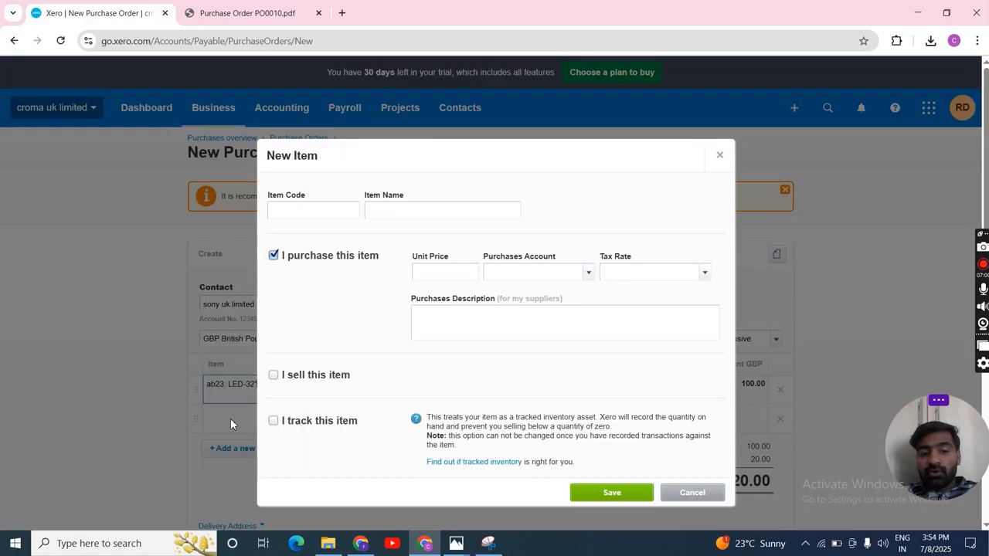
click(304, 214)
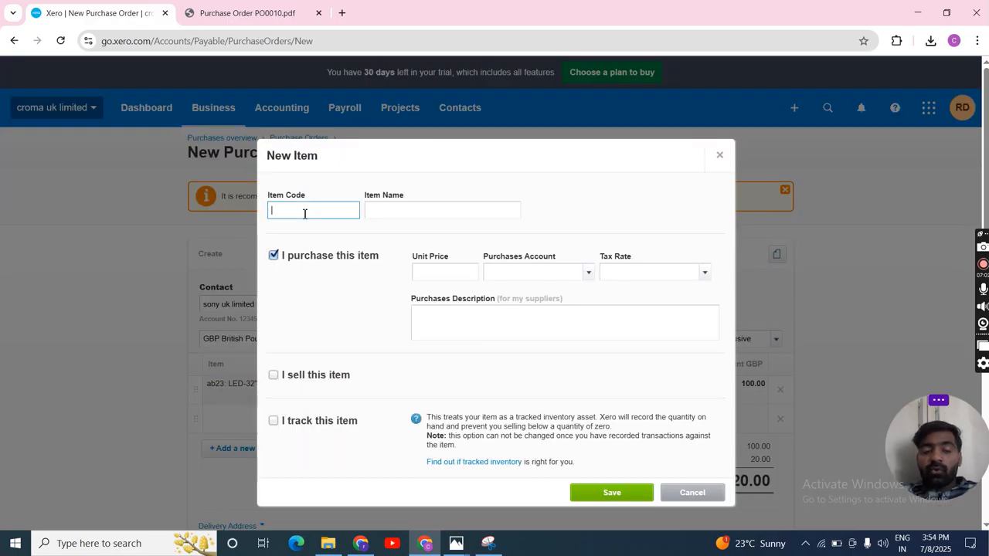
click(400, 205)
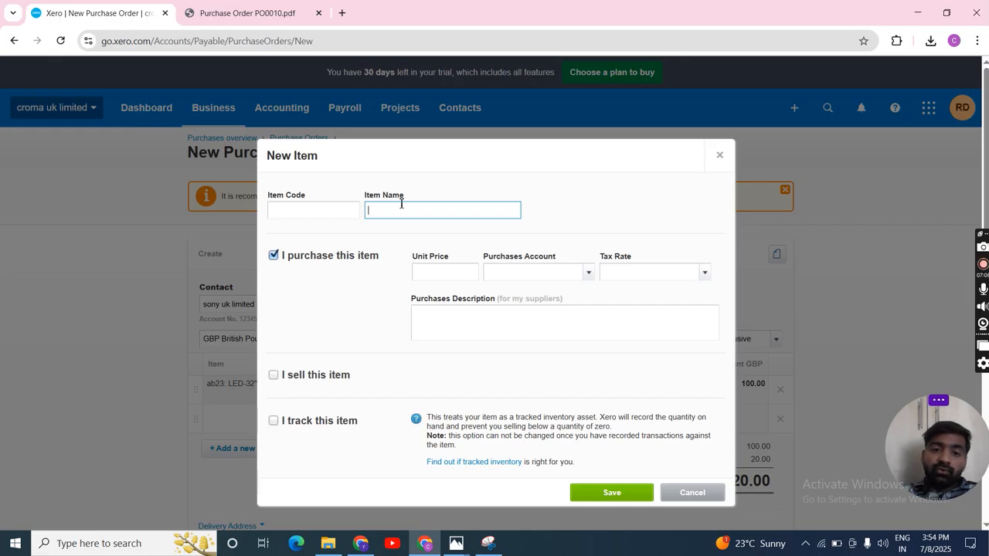
click(459, 275)
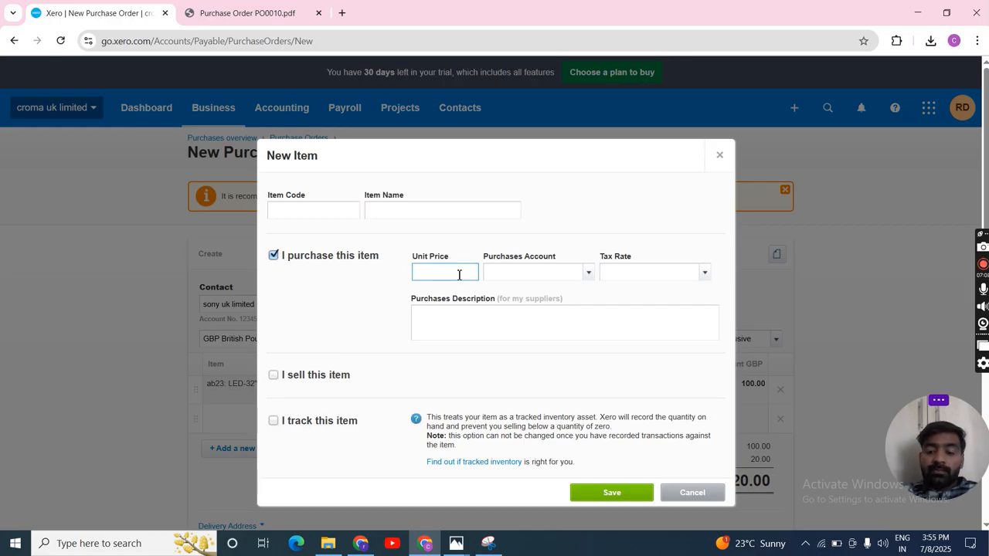
click(589, 273)
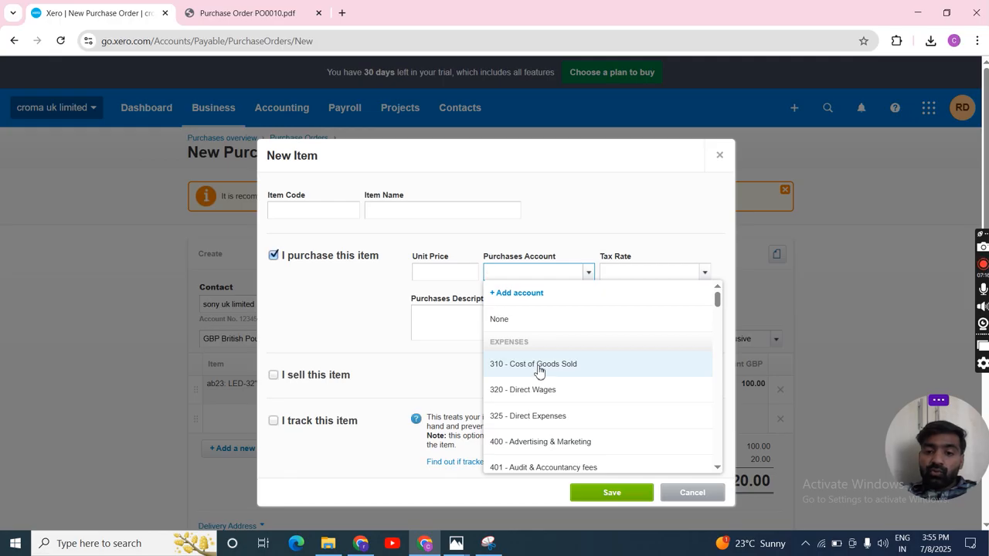
click(647, 263)
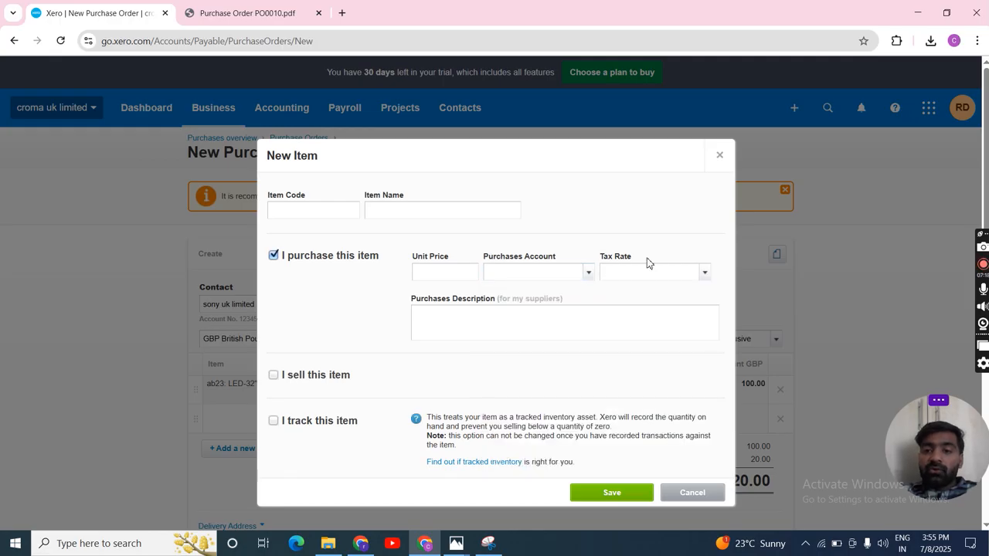
click(704, 272)
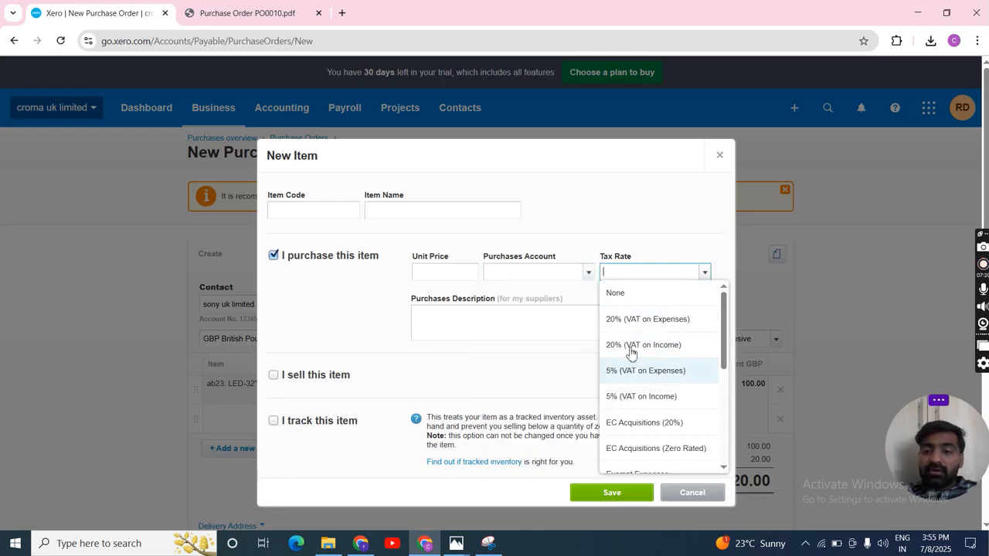
click(621, 236)
click(443, 318)
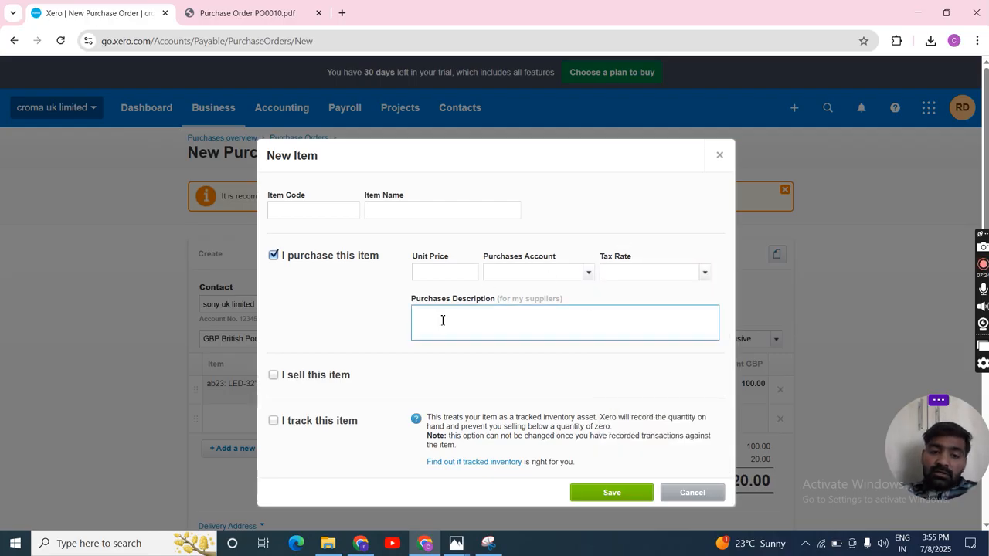
Step: Examine the selling fields by enabling "I sell this item", turn that option back off and close the new item form without saving
scroll(443, 320, down, 1)
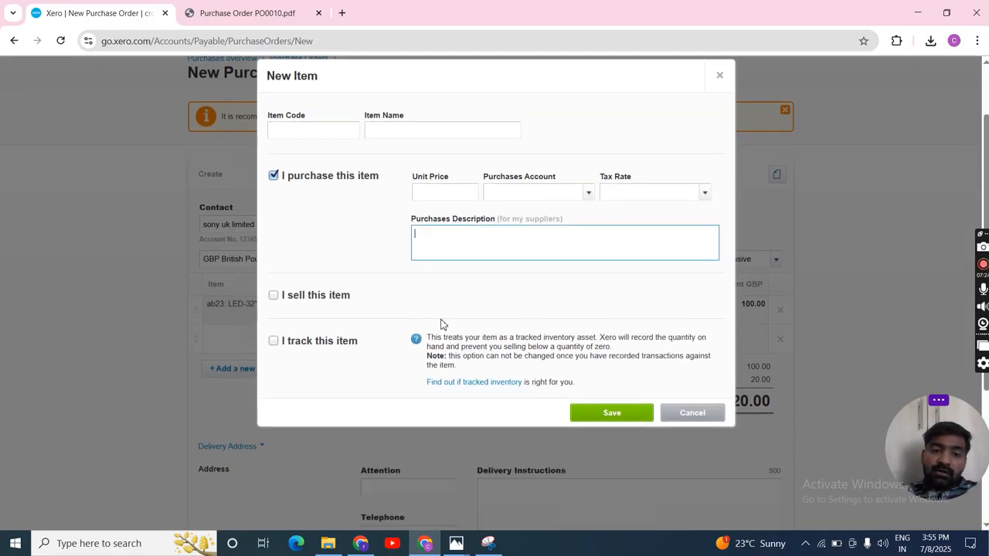
click(275, 296)
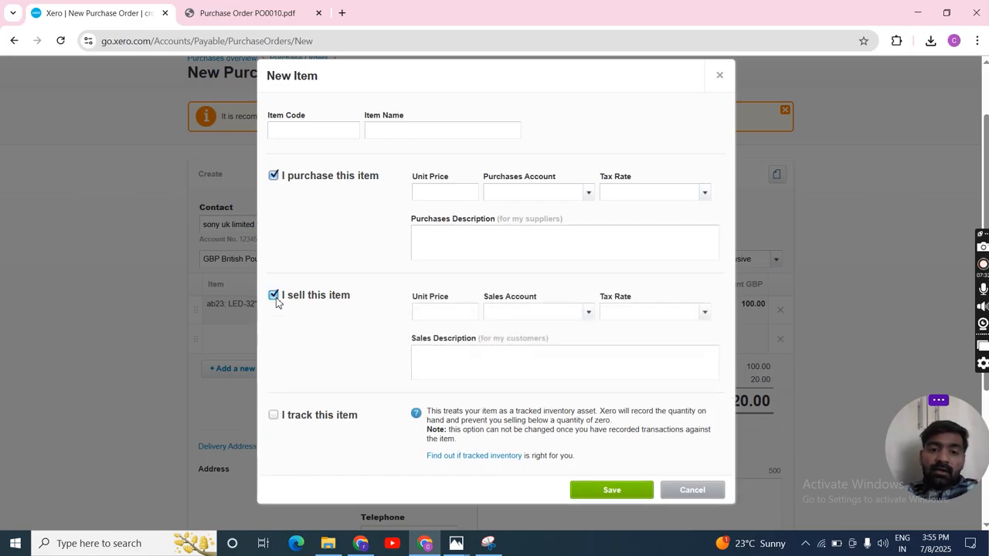
click(452, 309)
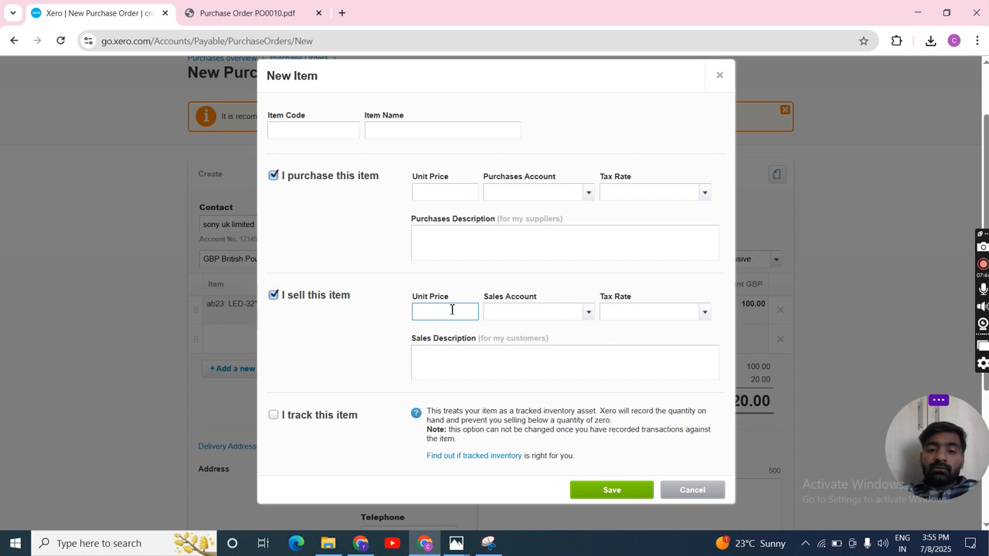
click(559, 326)
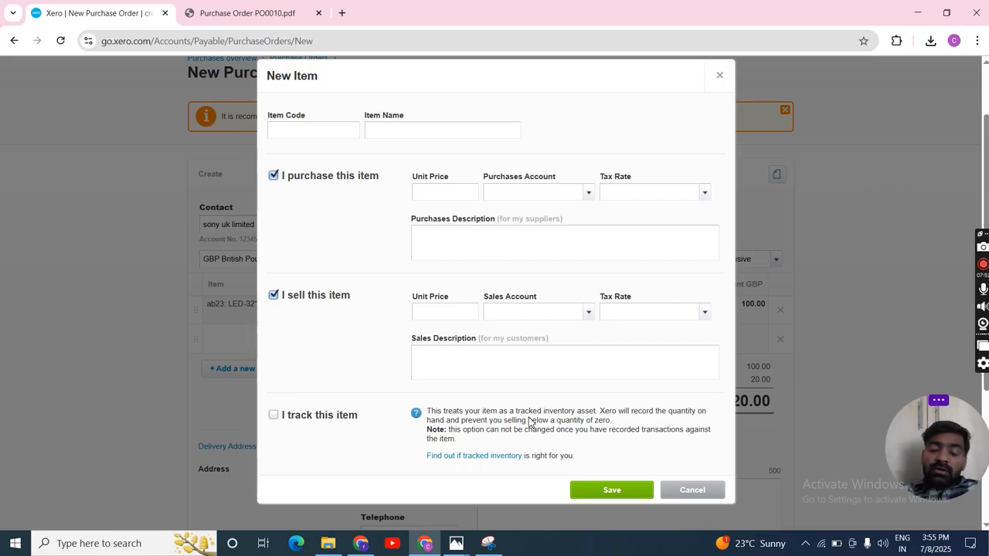
click(275, 299)
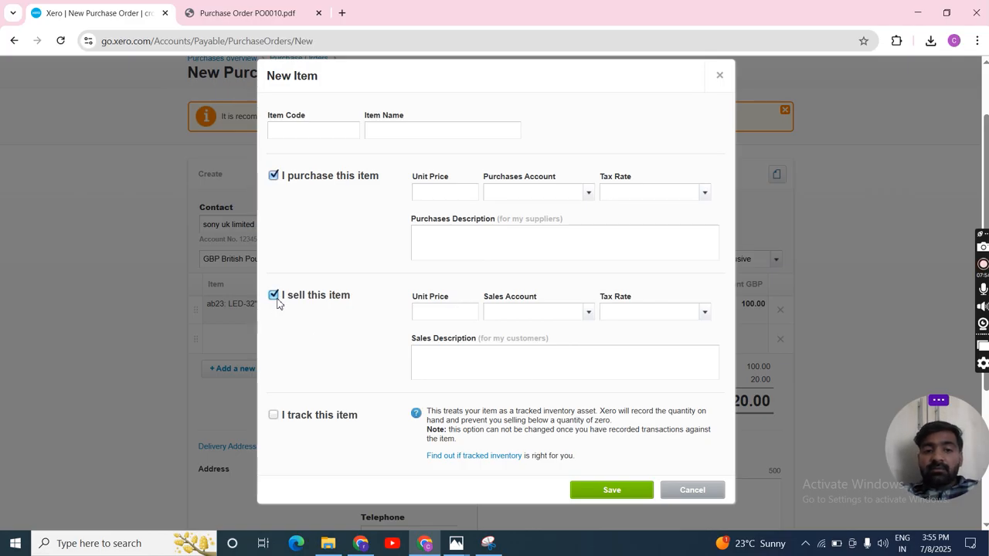
click(274, 296)
click(275, 297)
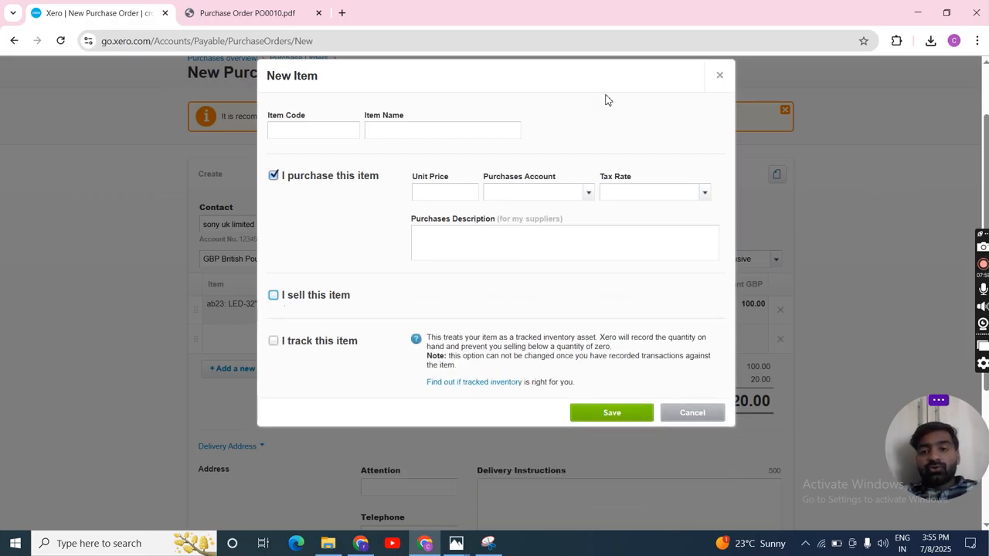
click(719, 76)
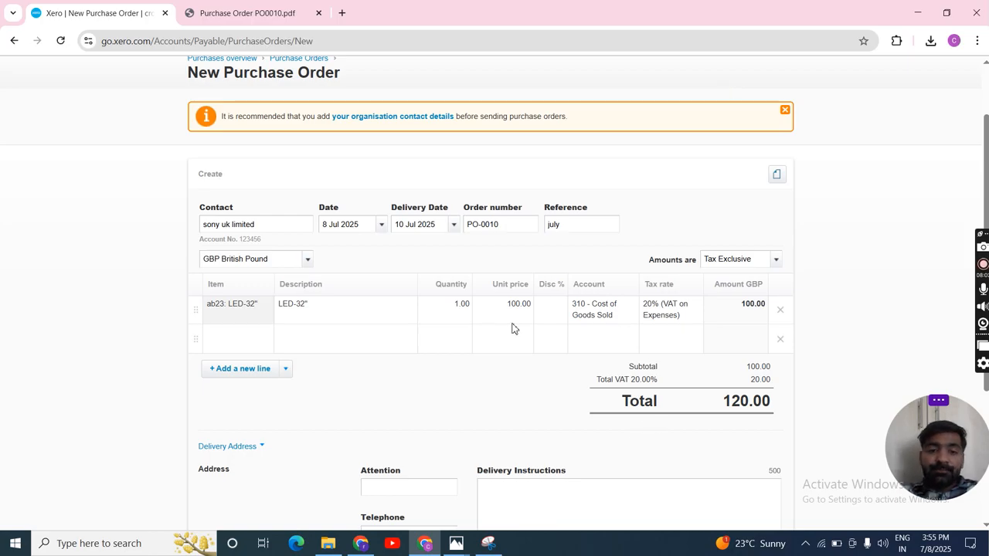
Step: Set the quantity of the LED-32" order line to 10
click(462, 306)
text(10)
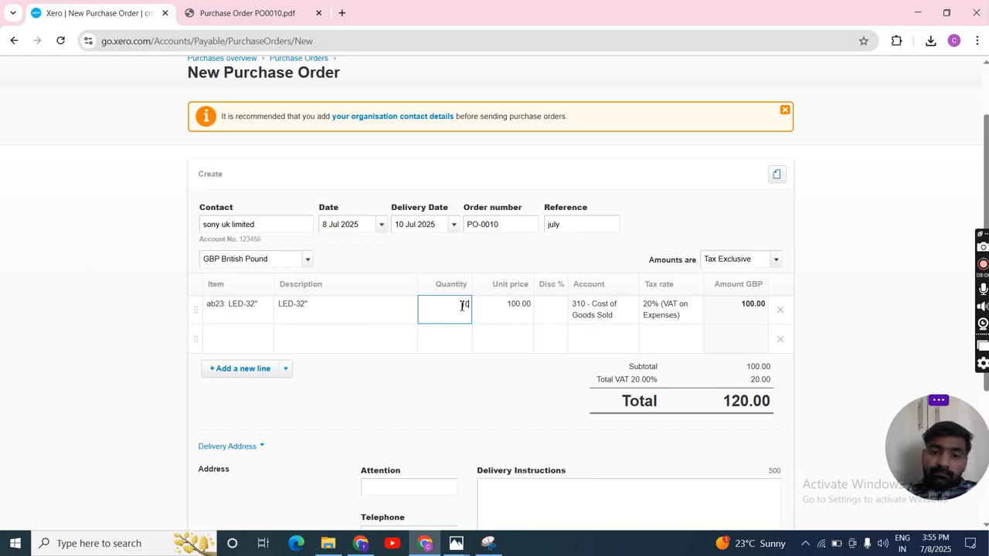
click(504, 394)
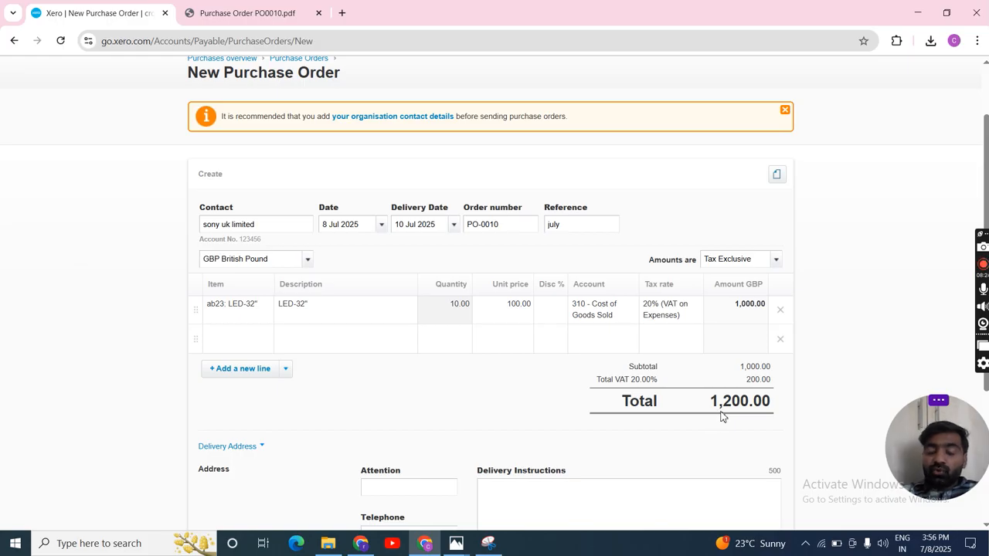
Step: Examine the empty second order line, the delivery address options, and the delivery instructions, telephone and attention fields
scroll(727, 417, down, 1)
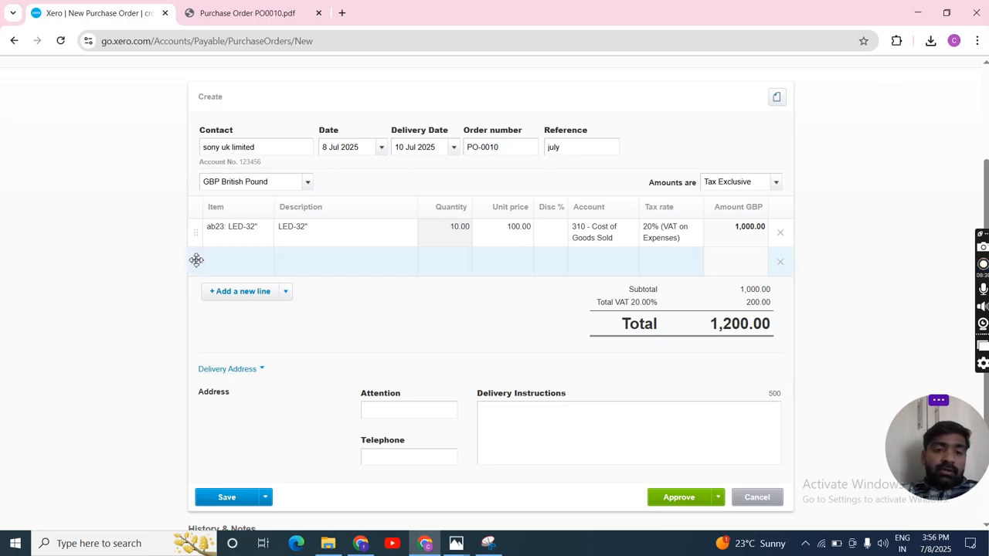
click(257, 266)
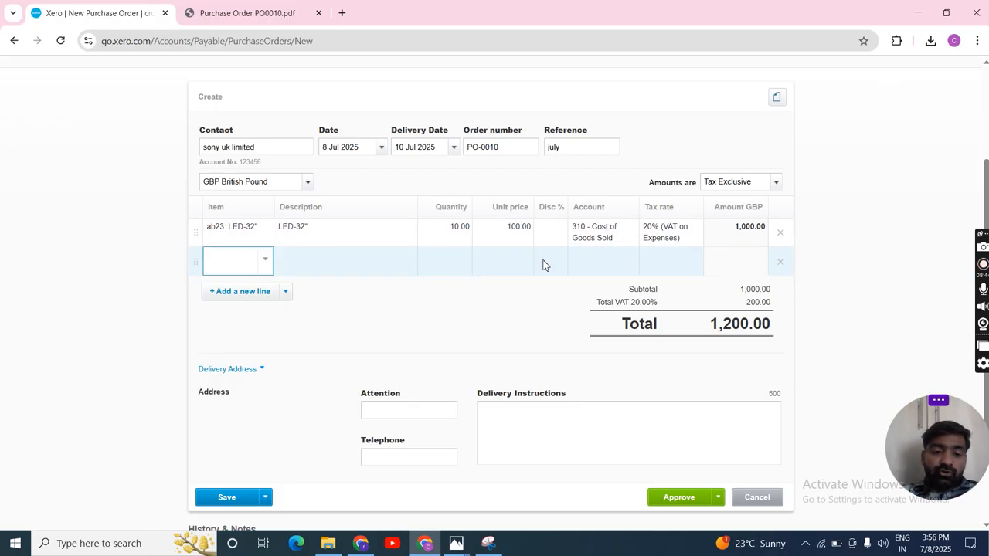
click(326, 336)
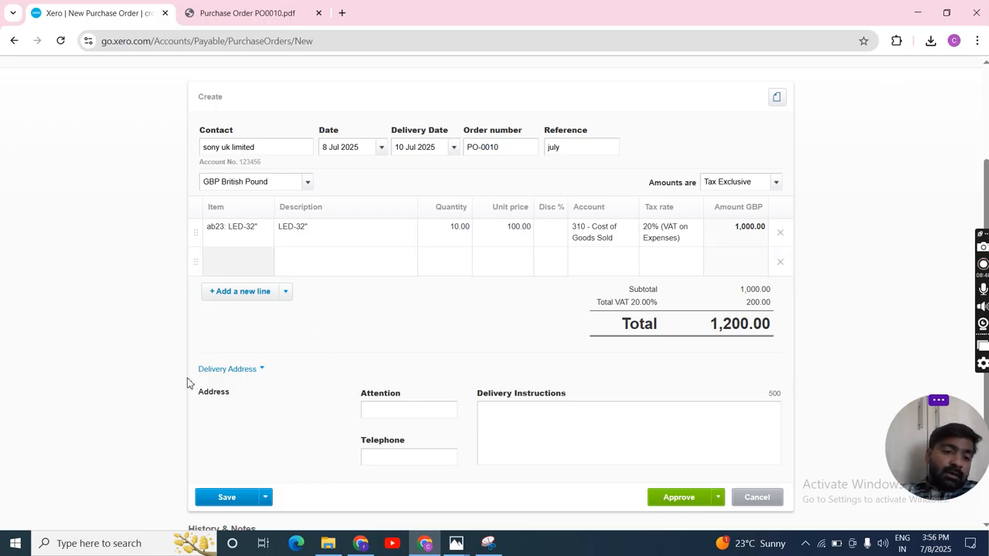
click(258, 372)
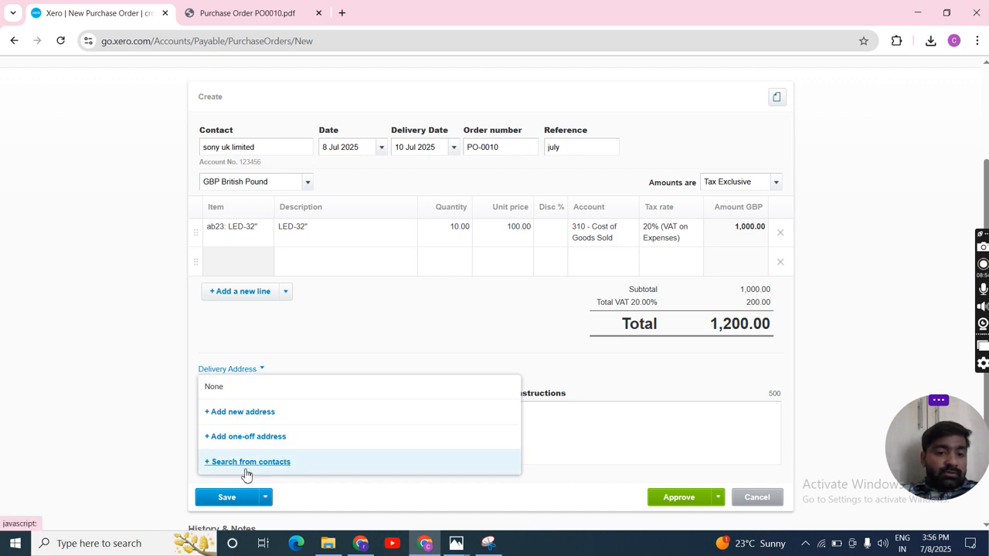
click(145, 386)
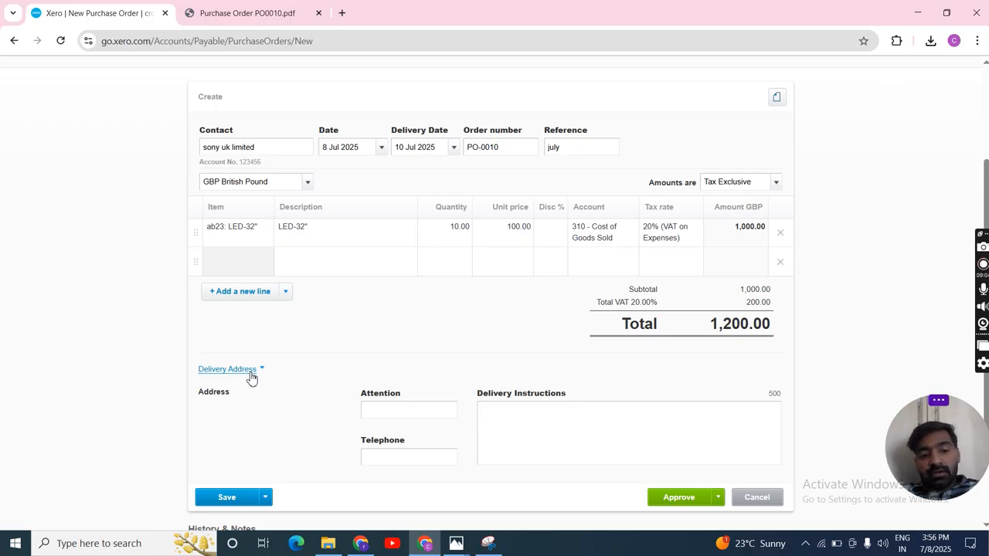
click(494, 416)
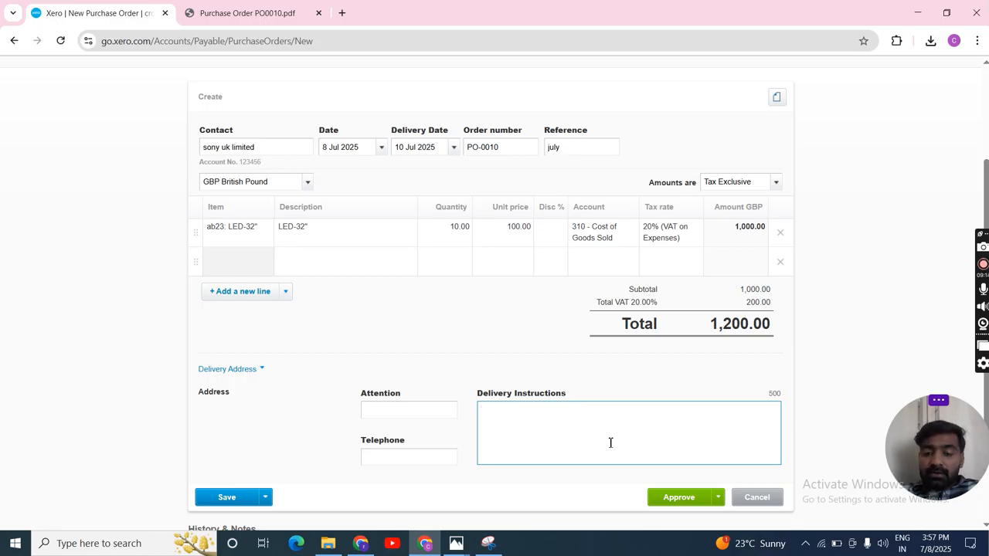
click(380, 458)
click(384, 417)
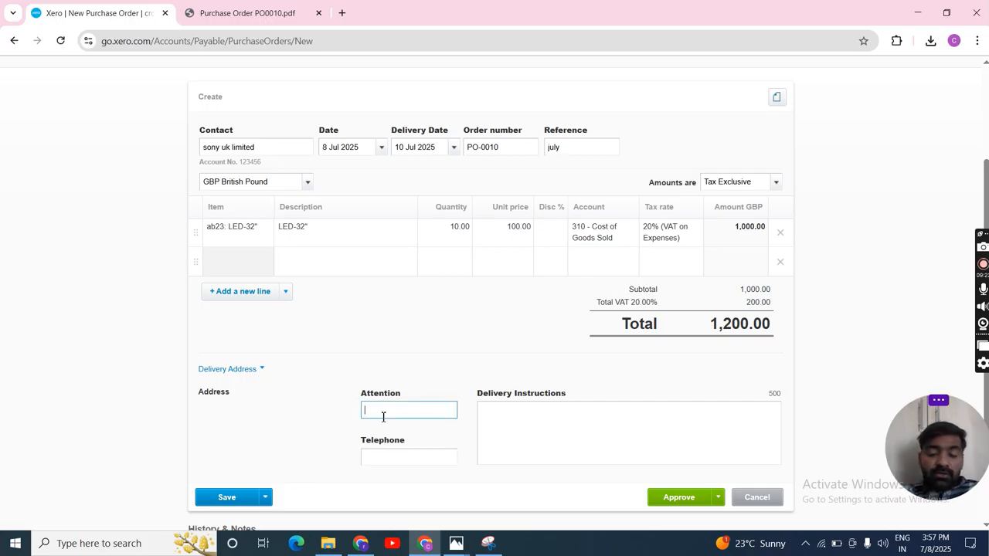
scroll(345, 422, down, 1)
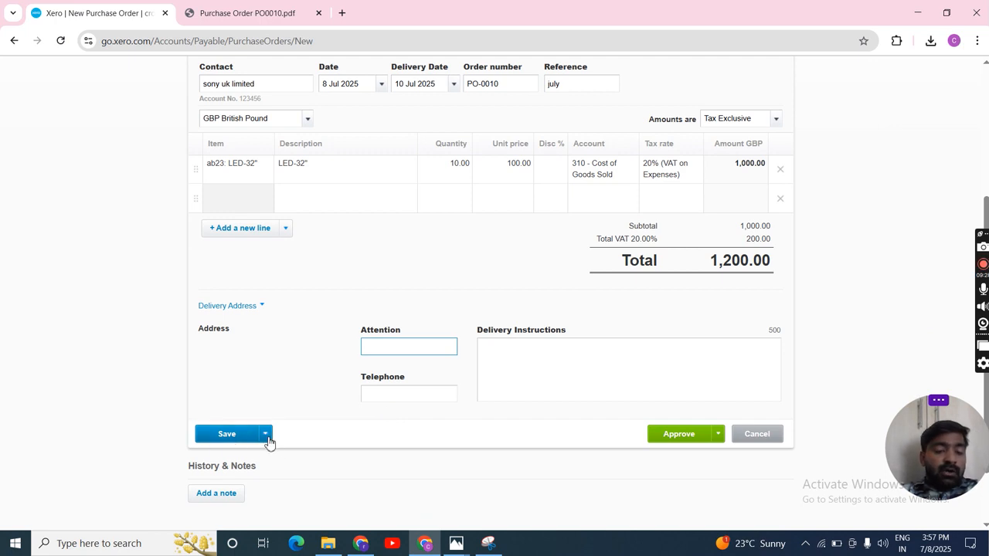
Step: Review the available ways to save and to approve the purchase order
click(266, 437)
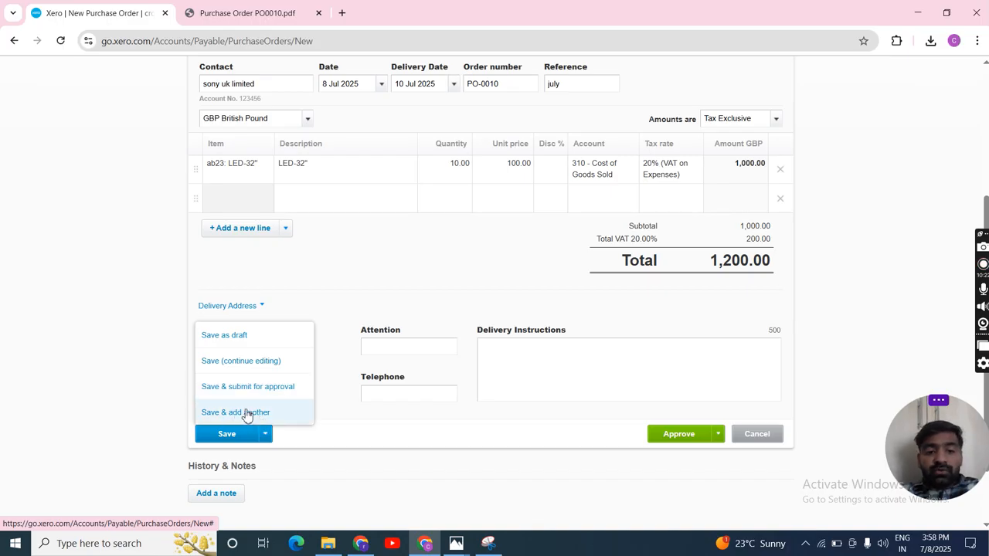
click(718, 433)
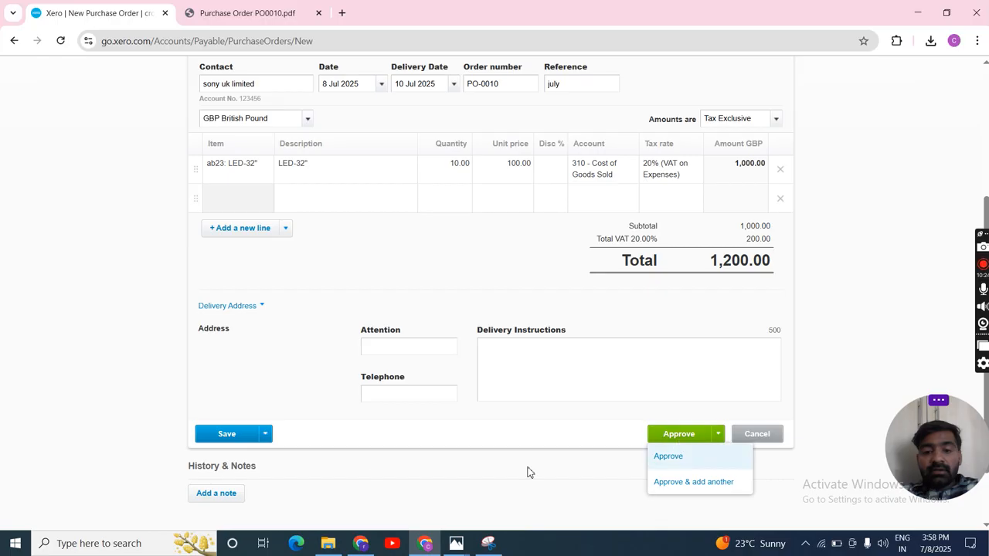
click(264, 437)
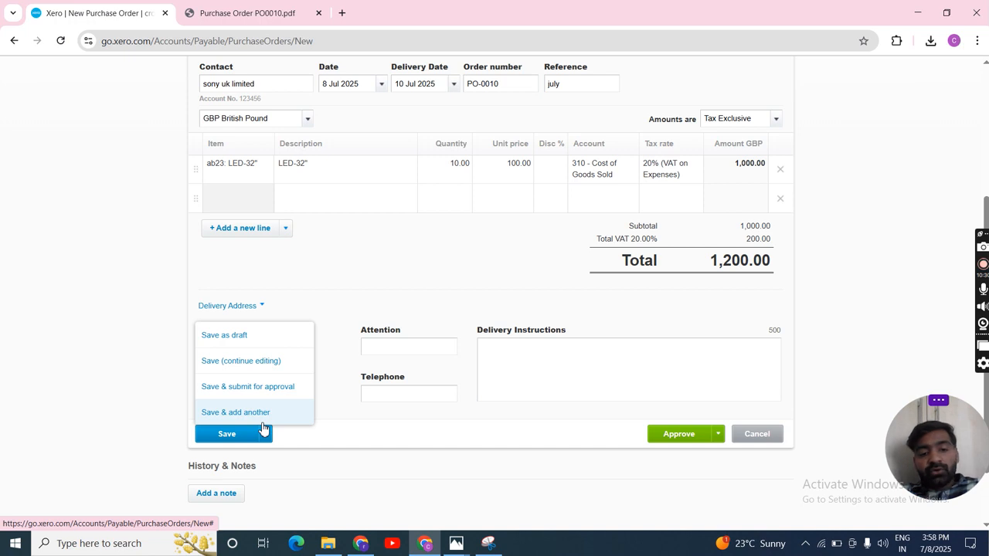
Step: Try to approve the purchase order and check the notices above the form
click(718, 434)
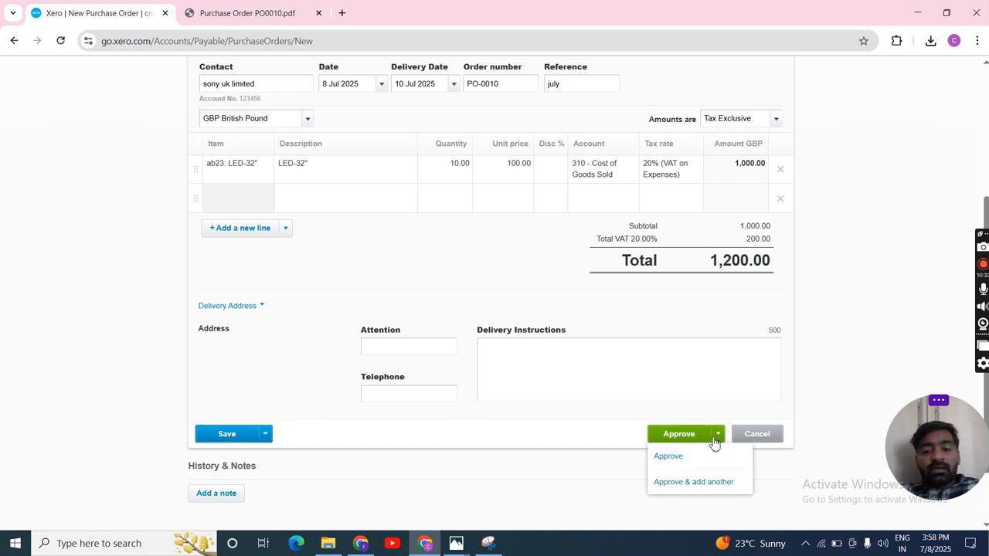
click(662, 464)
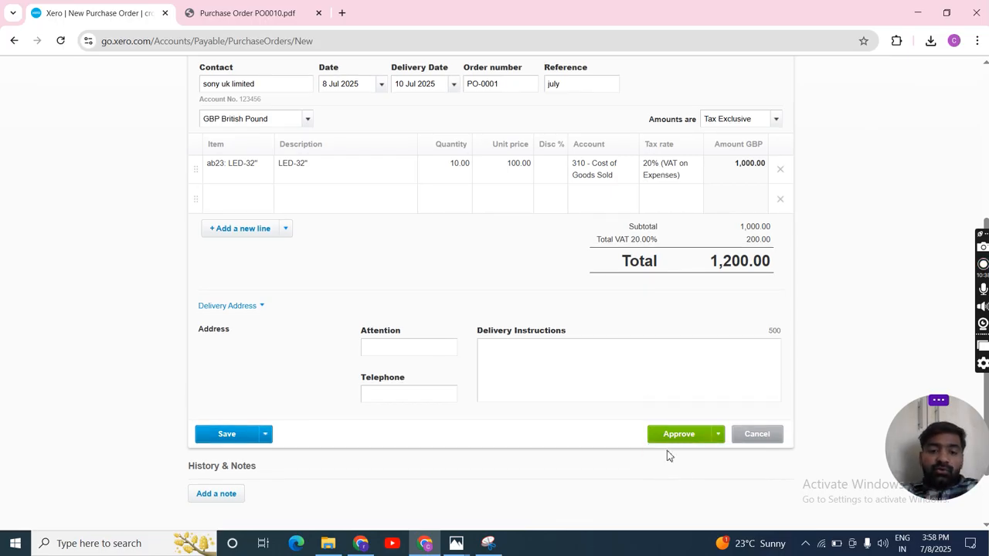
scroll(658, 319, up, 3)
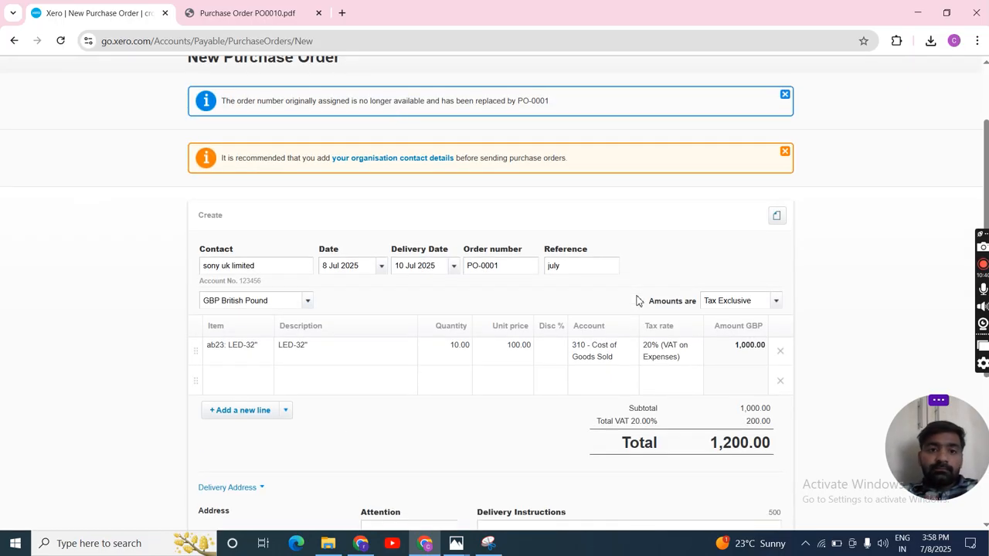
scroll(387, 177, up, 1)
scroll(386, 177, down, 5)
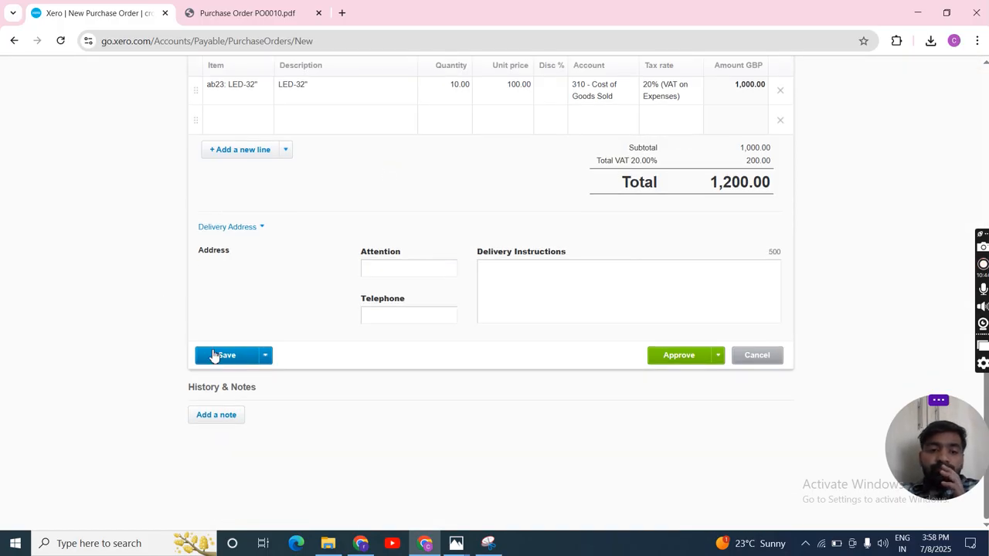
Step: Save the purchase order as a draft and open it from the list of draft orders
click(216, 356)
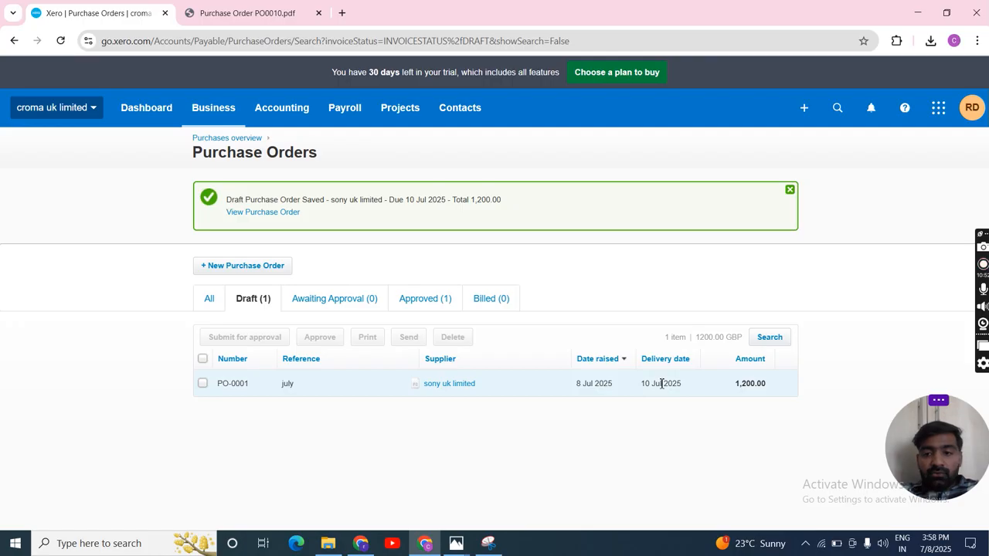
click(741, 387)
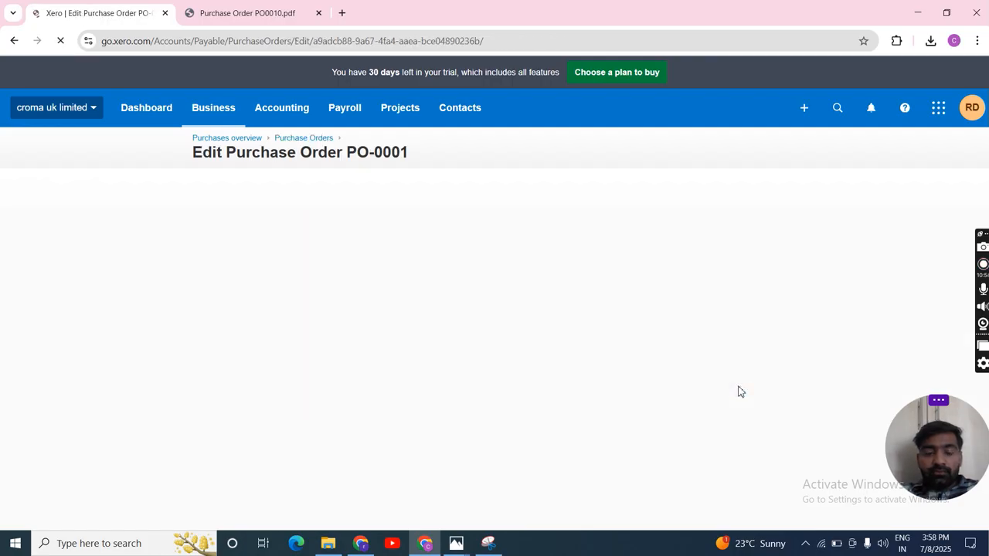
Step: Print the draft purchase order PO-0001 as a PDF and open the downloaded file
scroll(740, 391, down, 2)
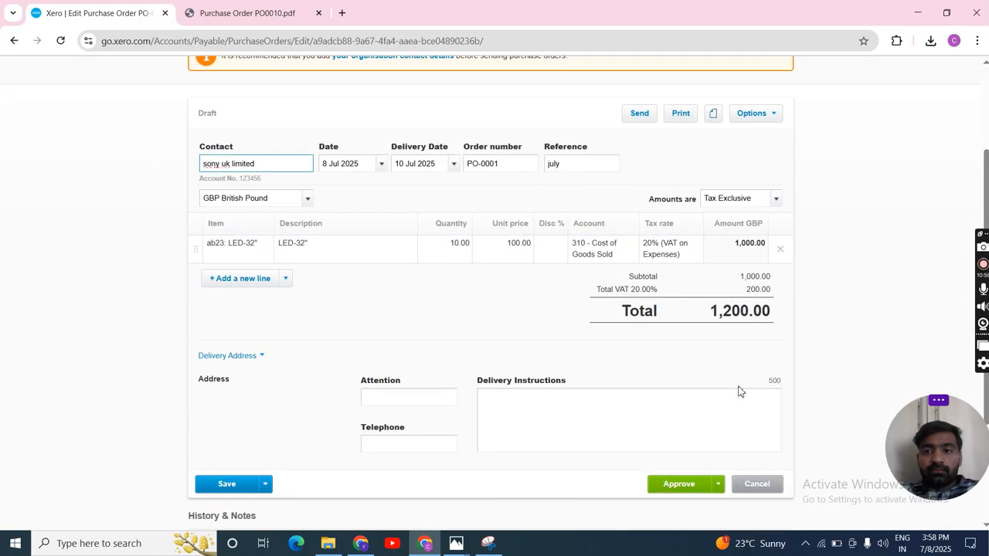
click(674, 115)
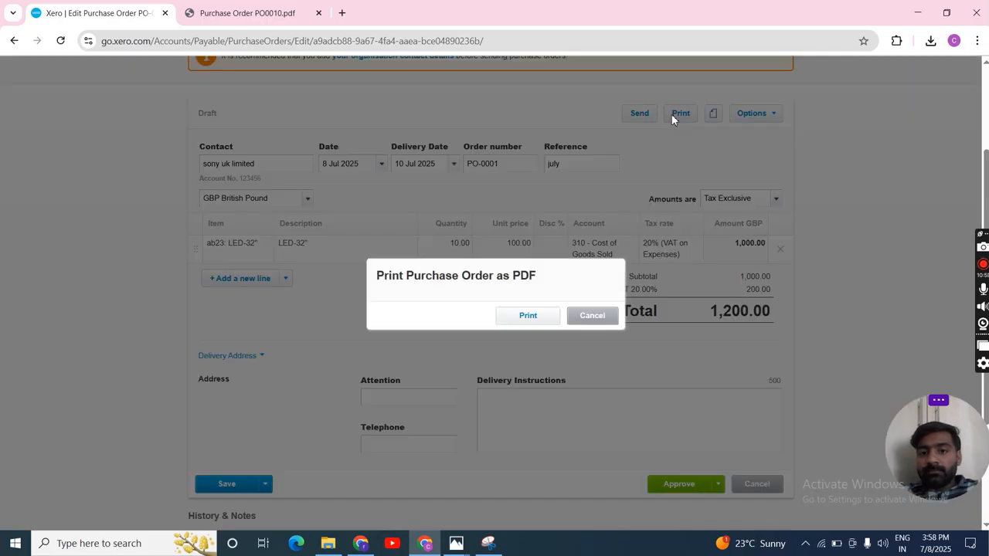
click(551, 323)
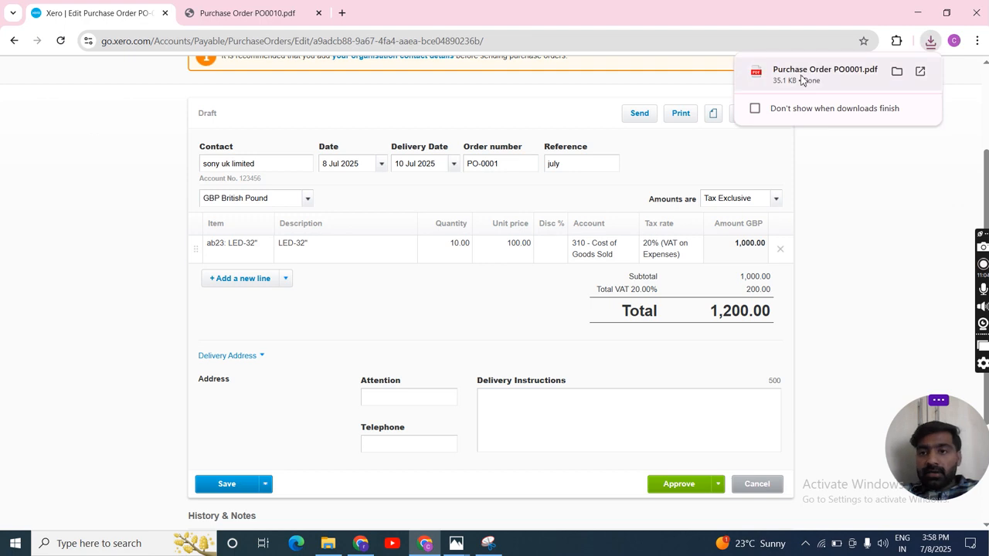
click(801, 75)
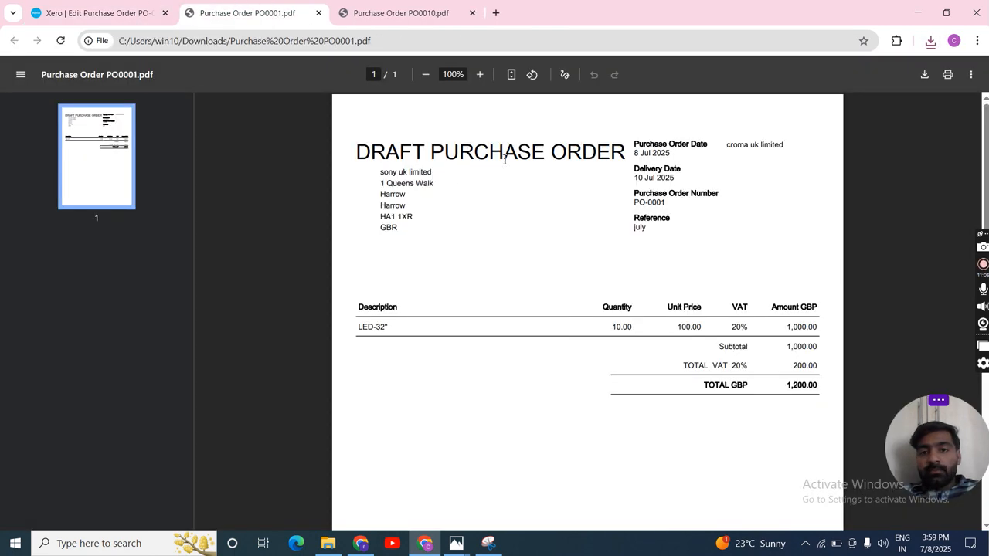
Step: Return to the draft order in Xero, save it, and start another purchase order
click(98, 13)
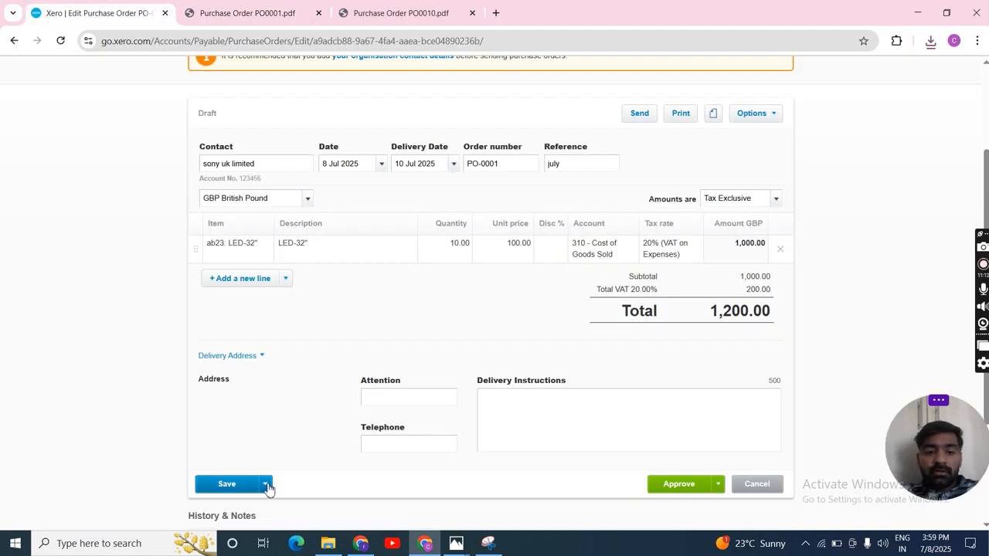
click(266, 485)
click(238, 466)
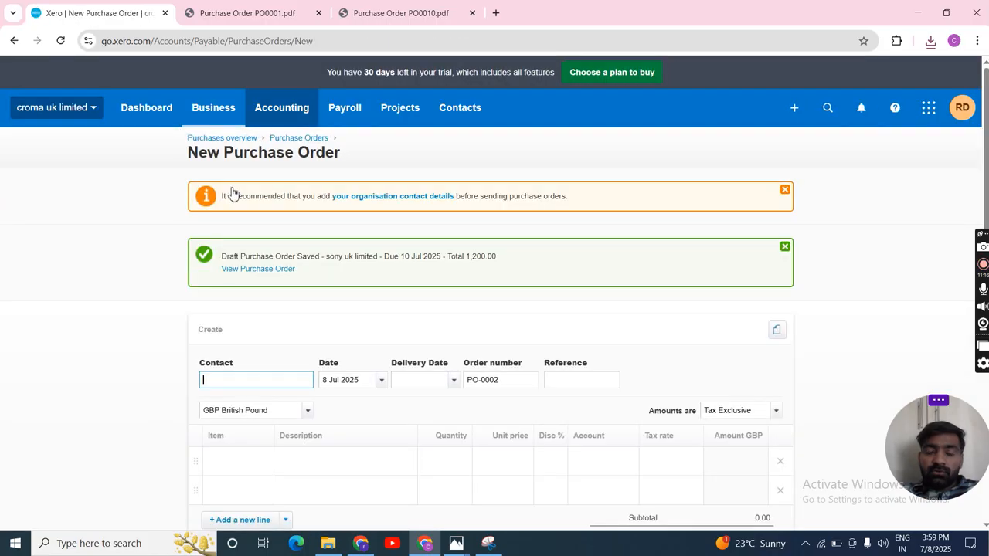
Step: Try to approve the blank new purchase order and check the notices above the form
scroll(503, 459, down, 3)
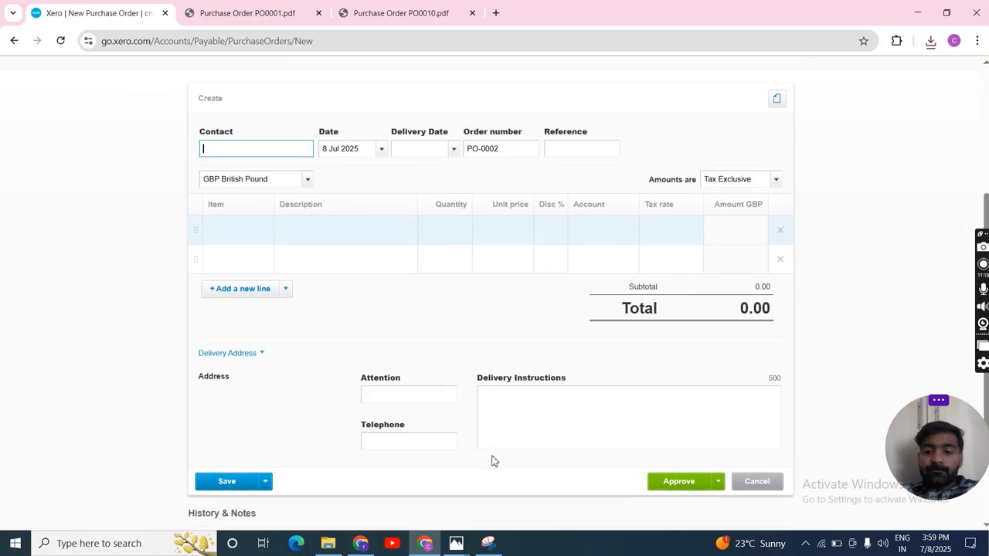
click(684, 487)
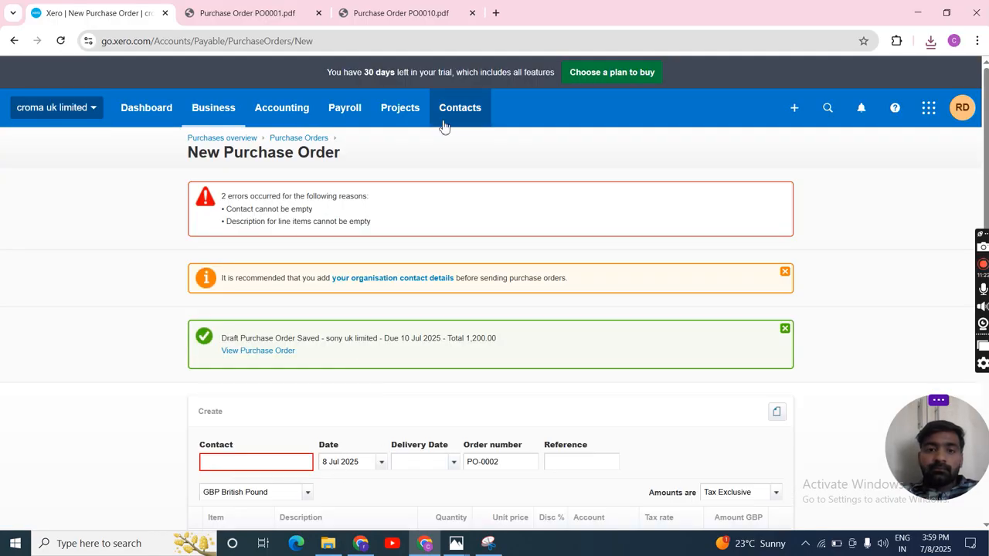
scroll(411, 283, down, 3)
scroll(414, 285, down, 3)
scroll(412, 285, up, 1)
Step: Open the downloaded Purchase Order PO0010.pdf, compare it with Purchase Order PO0001.pdf, and return to Xero
click(930, 42)
click(804, 137)
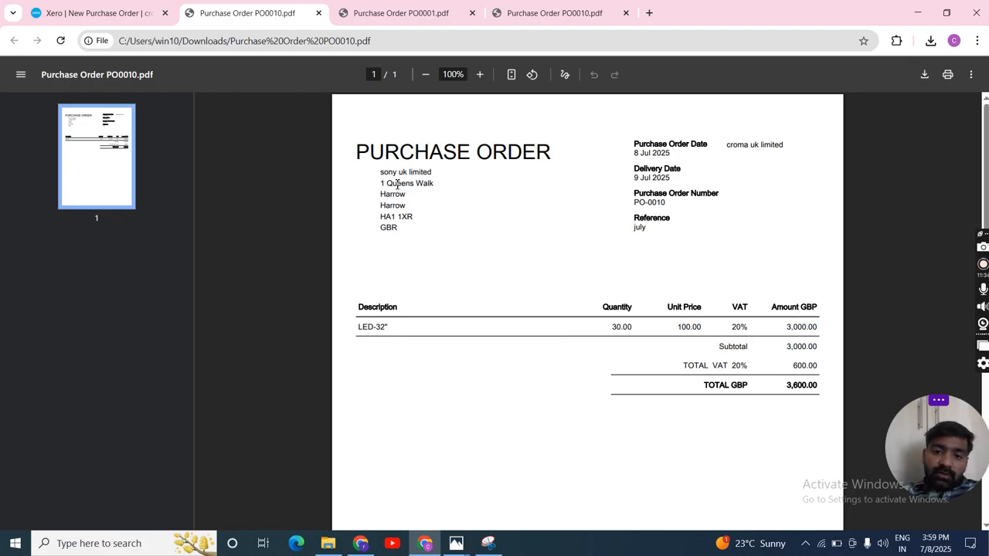
click(397, 14)
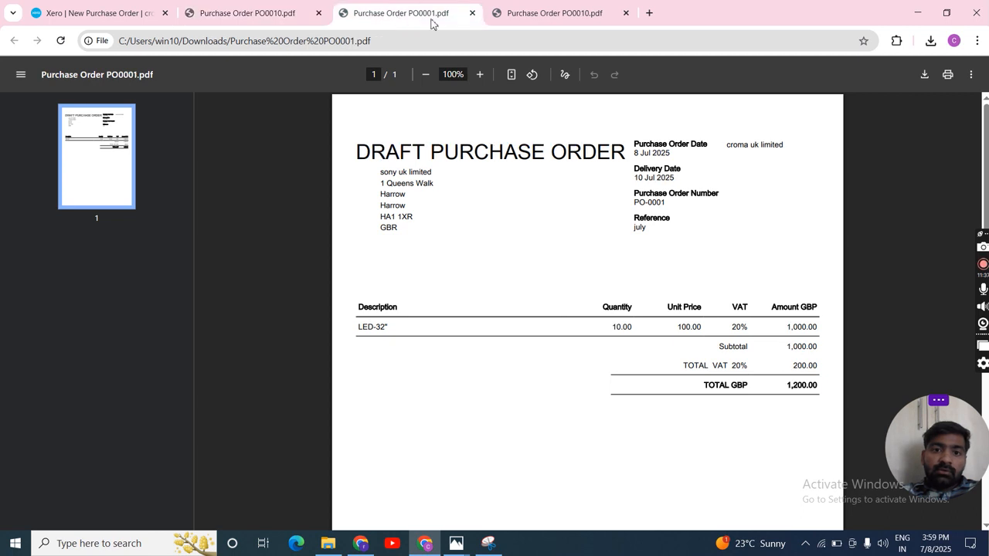
click(147, 11)
Step: Create a fresh blank purchase order and look over its empty form
scroll(453, 352, up, 5)
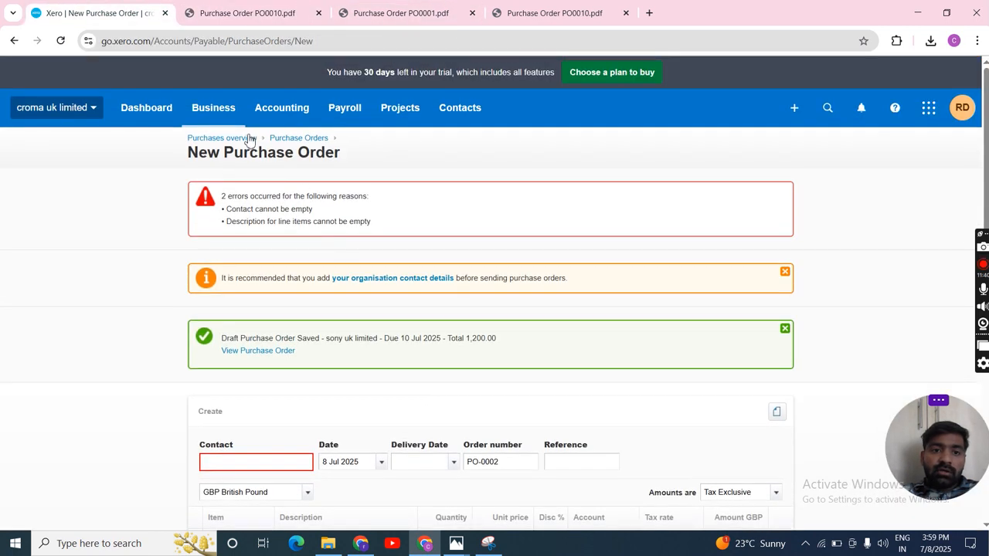
click(794, 108)
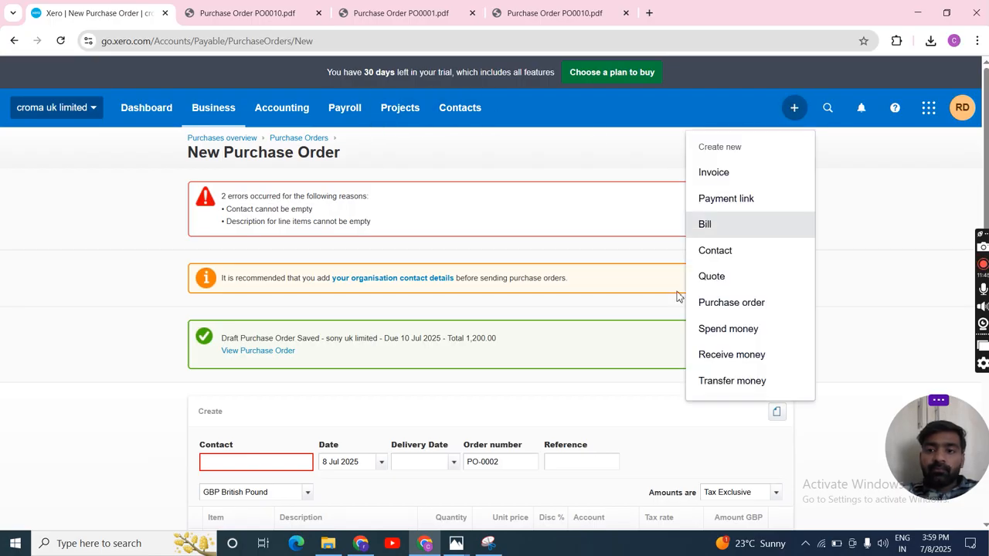
click(726, 305)
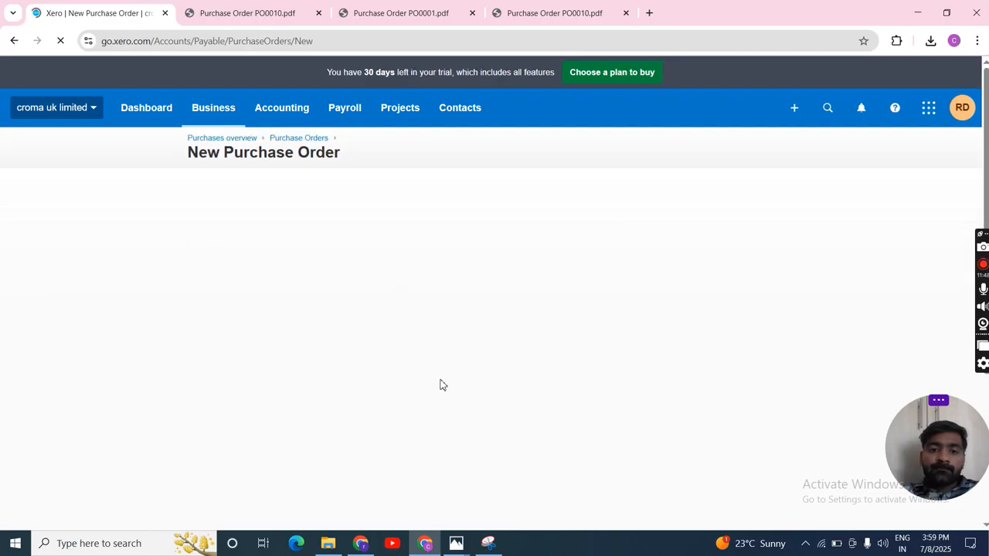
scroll(441, 385, down, 2)
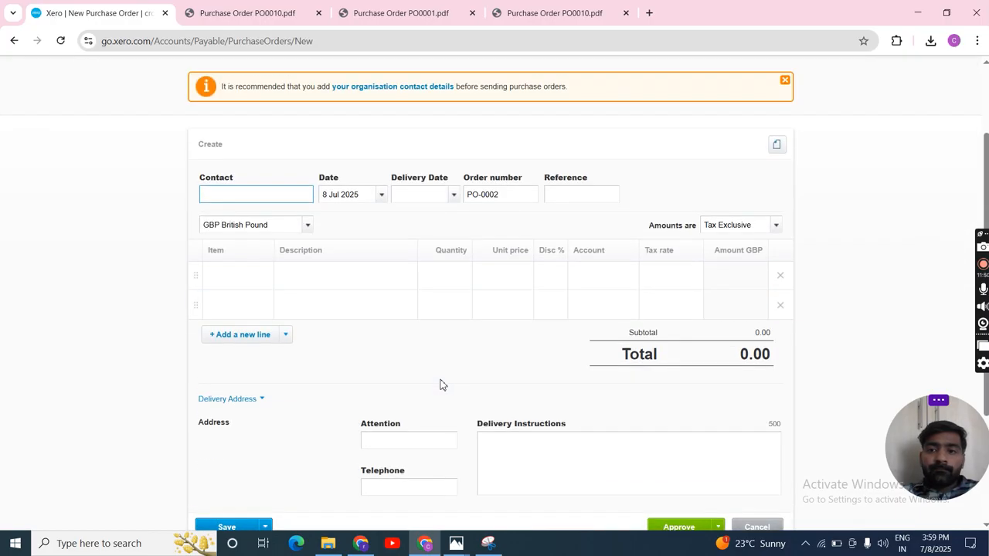
scroll(441, 385, up, 1)
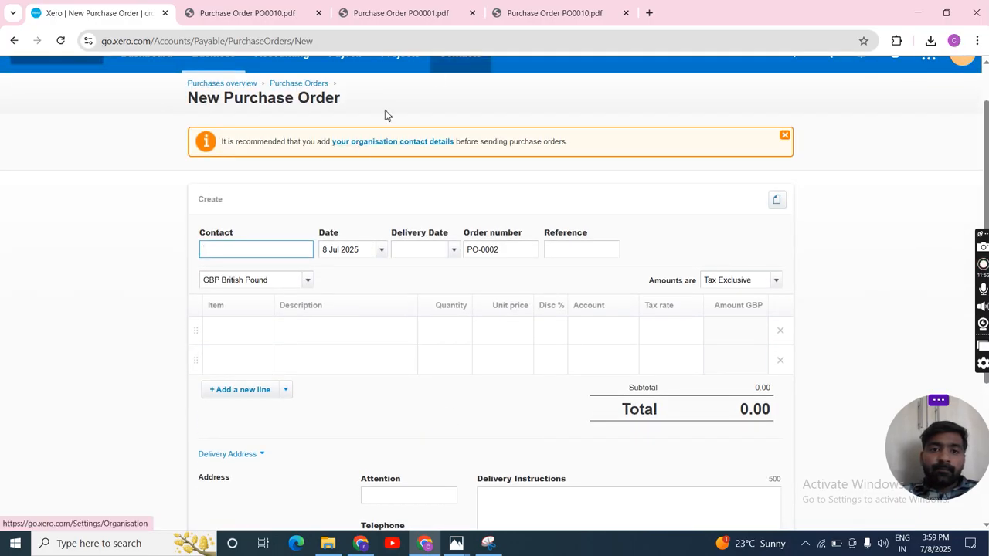
Step: Look for sony uk limited among the suppliers and all contacts, select it, and check the actions available for it
scroll(435, 72, up, 1)
click(470, 102)
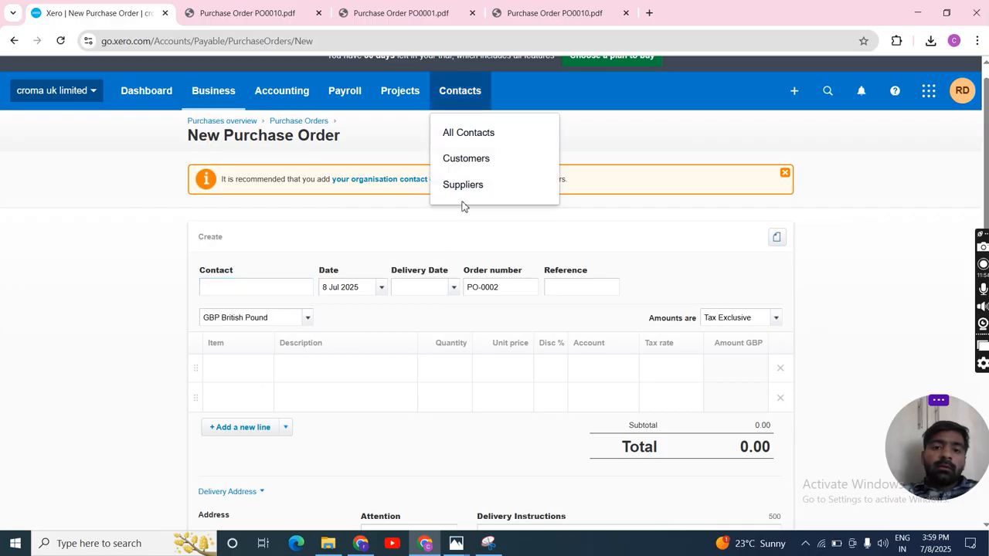
click(469, 188)
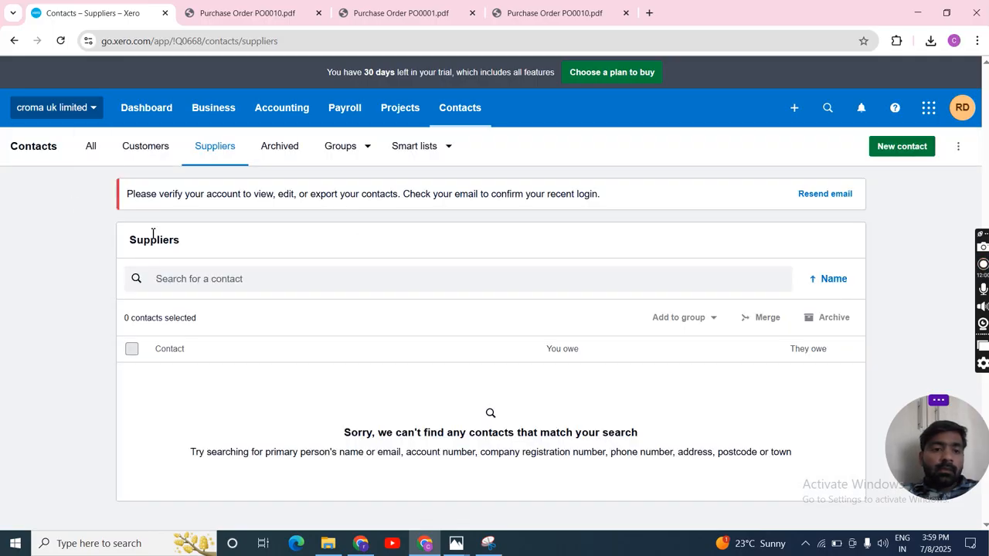
click(91, 147)
click(132, 379)
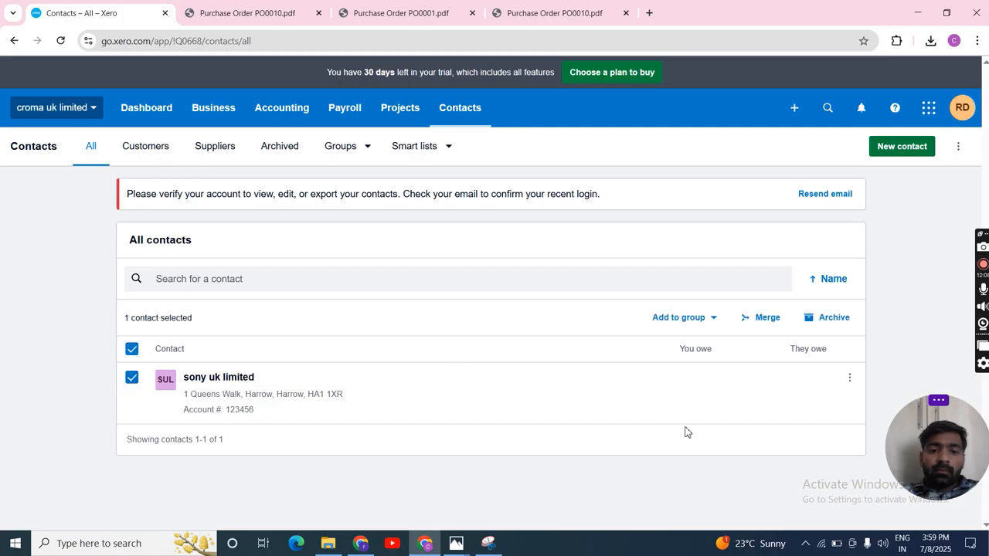
click(850, 378)
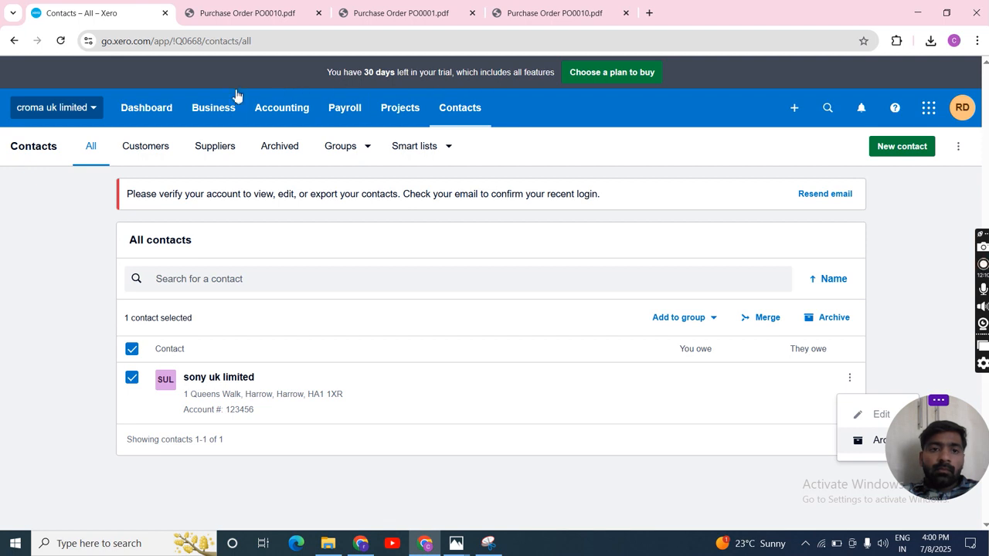
Step: Reopen the downloaded Purchase Order PO0010.pdf and compare the approved order with the draft in Purchase Order PO0001.pdf
click(931, 41)
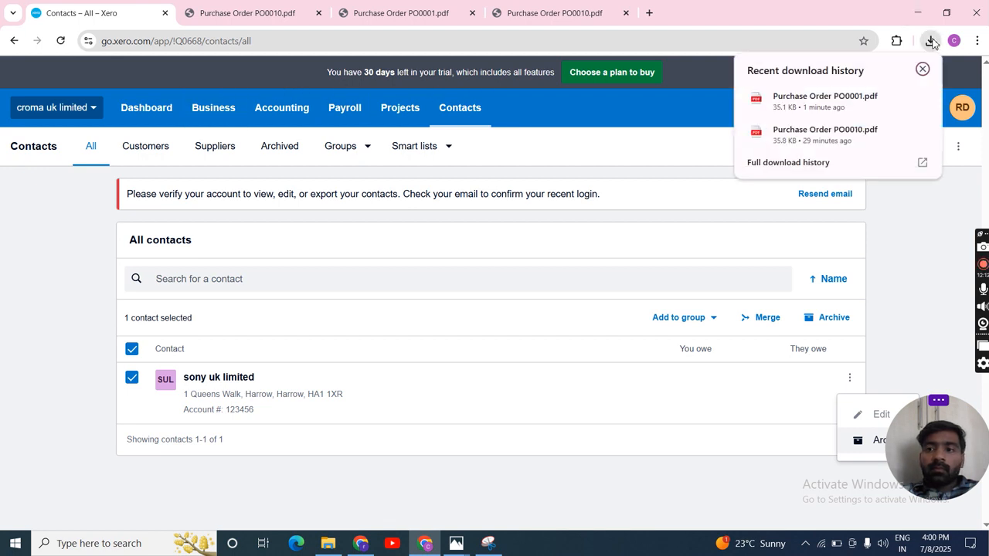
click(820, 133)
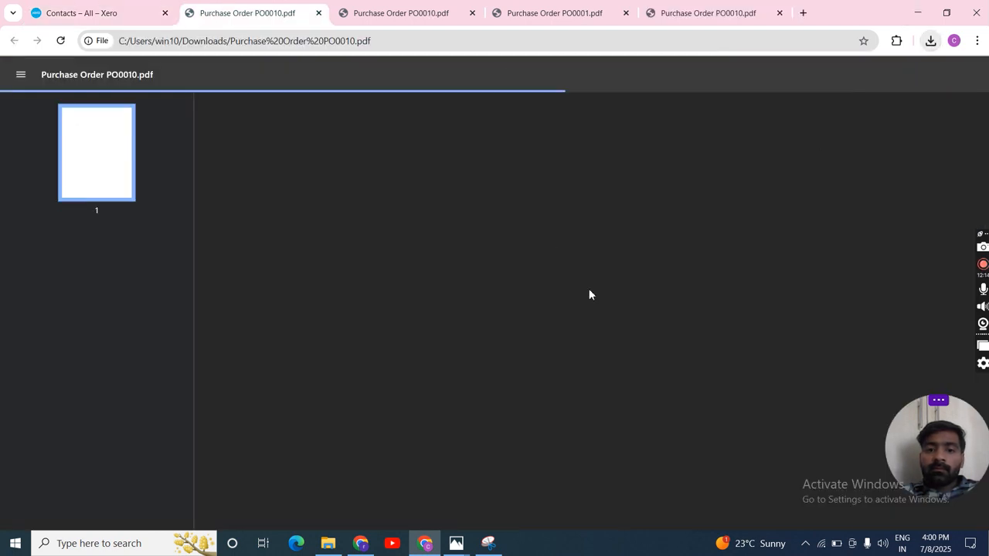
click(689, 7)
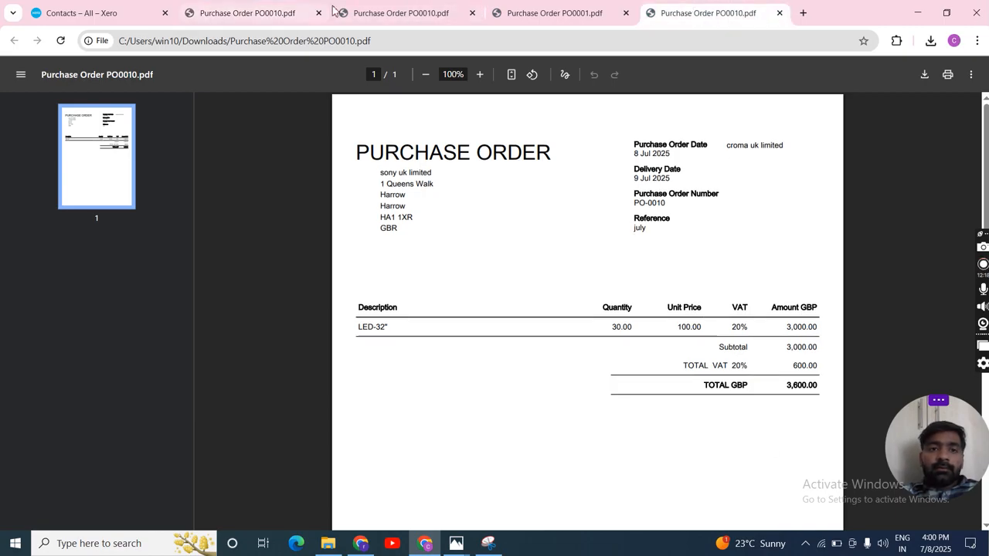
click(360, 10)
click(221, 7)
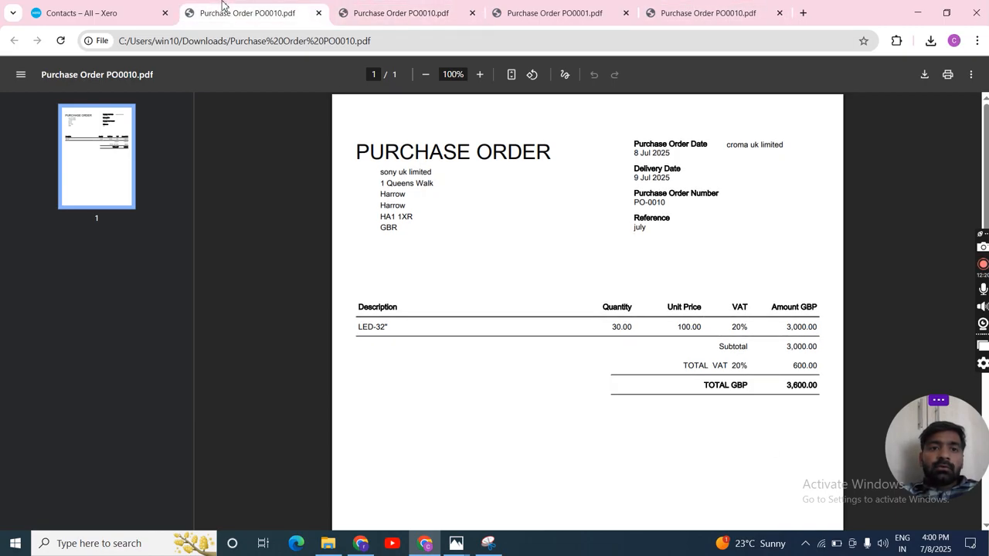
click(537, 6)
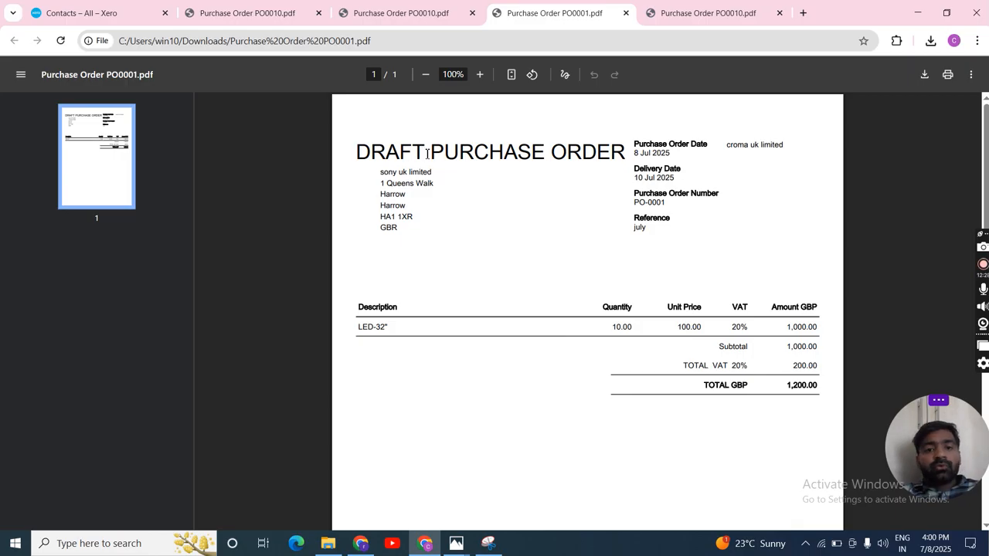
Step: Examine the draft order PDF, highlighting the word DRAFT and part of the buyer company name, and check the whole page
drag(428, 153, 370, 155)
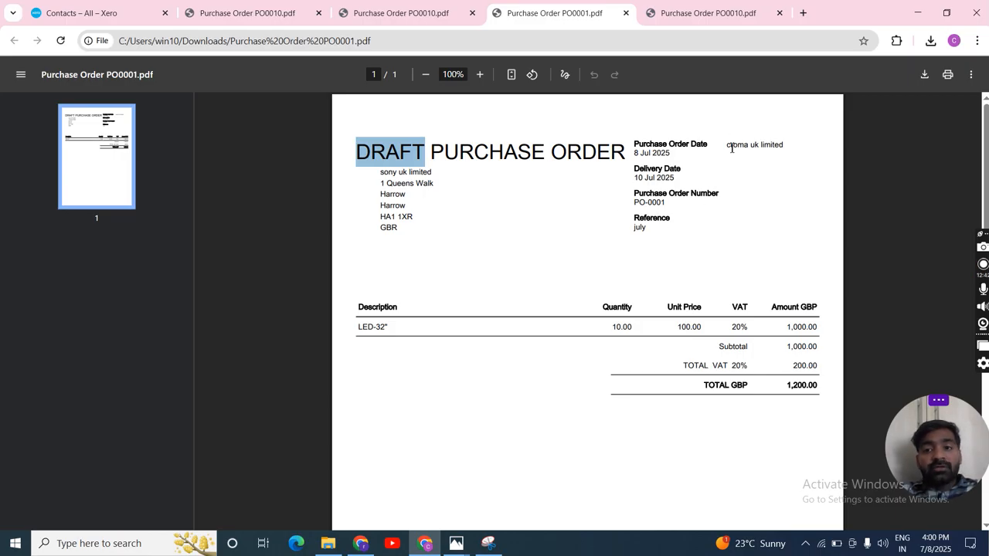
drag(783, 144, 745, 169)
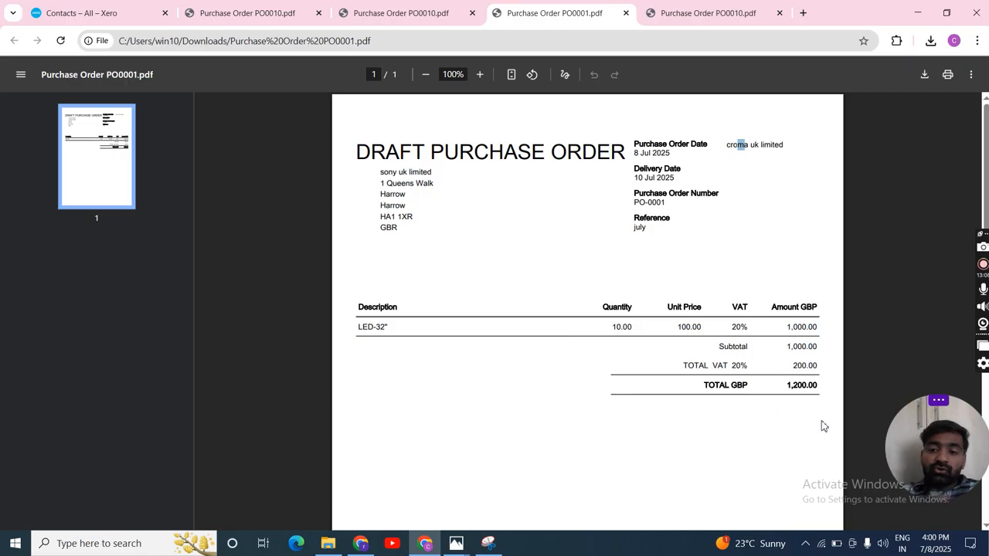
scroll(744, 406, down, 1)
scroll(744, 405, down, 5)
scroll(744, 406, up, 5)
scroll(744, 406, up, 1)
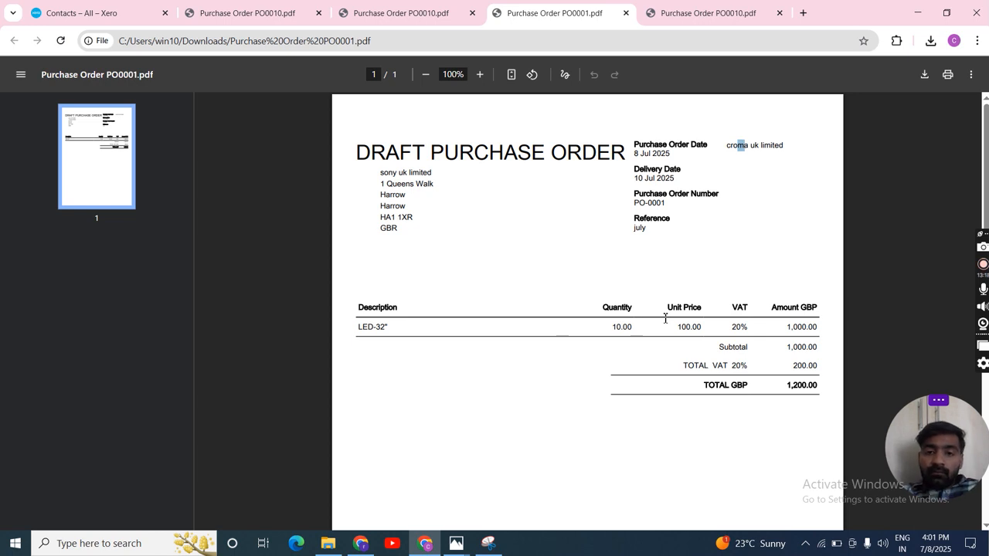
Step: Return to Xero, view the customer contacts, and reopen draft order PO-0001 from the list of purchase orders
click(98, 10)
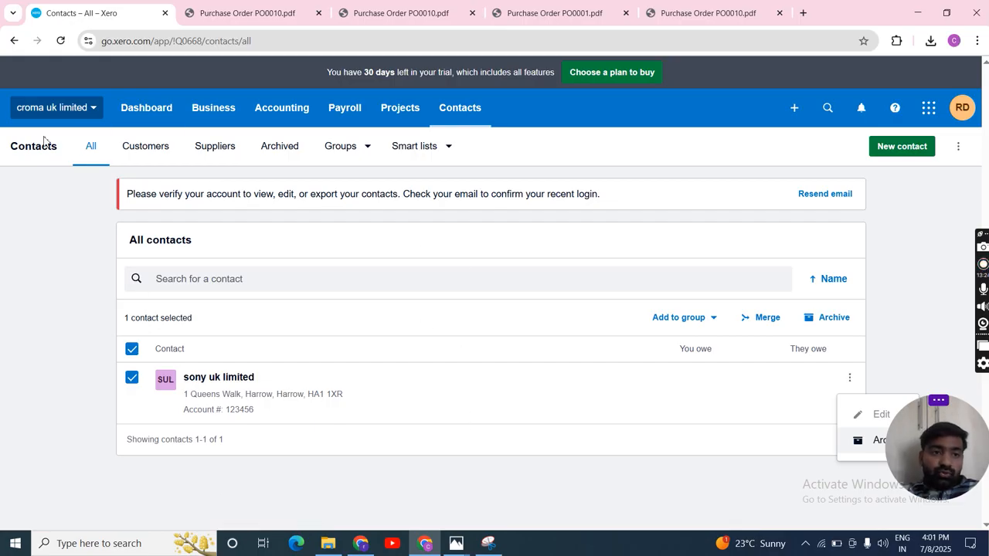
click(163, 149)
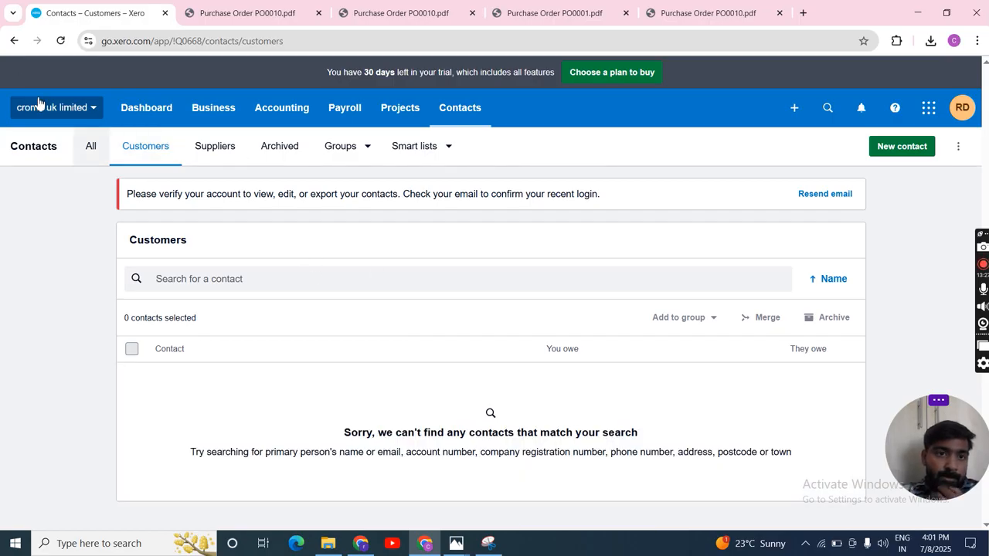
click(220, 116)
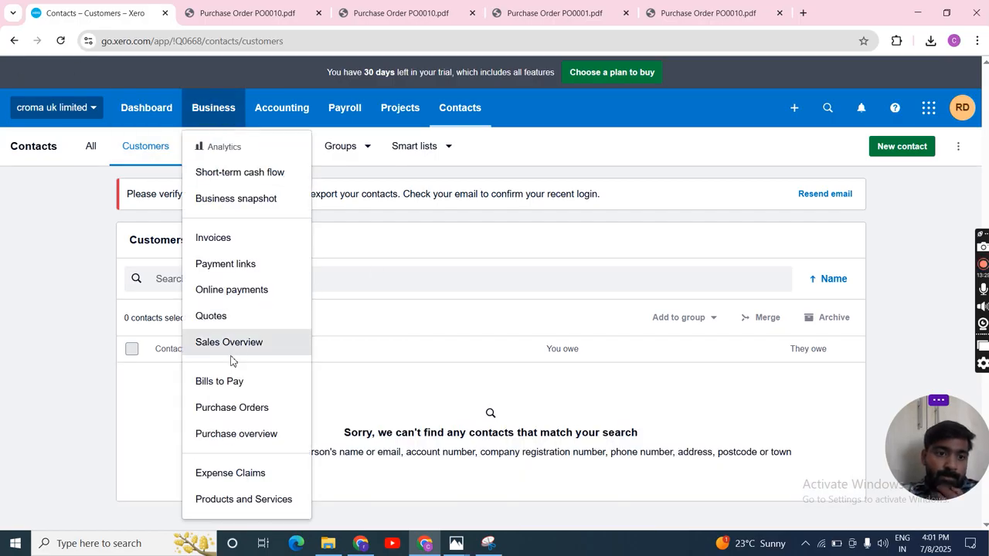
click(230, 407)
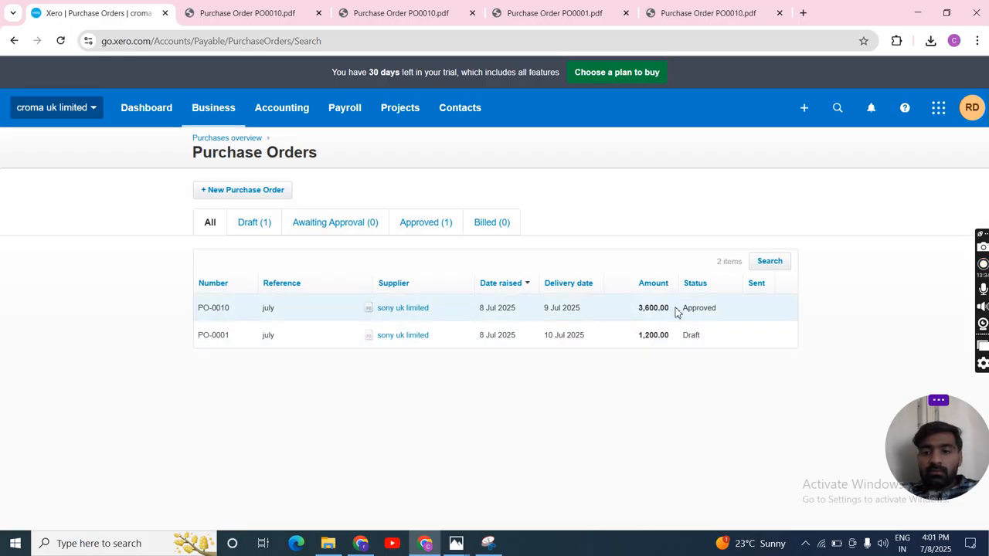
click(662, 338)
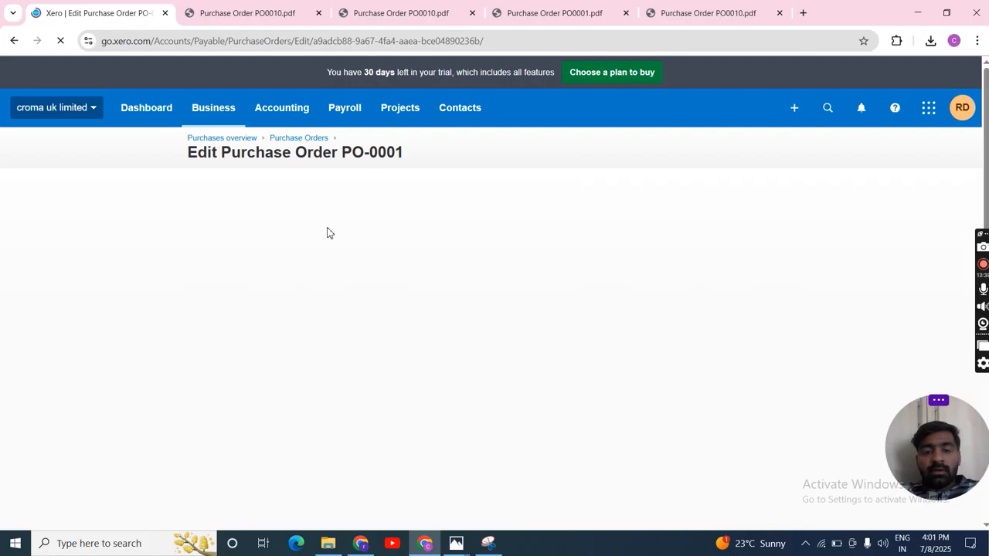
scroll(595, 295, down, 1)
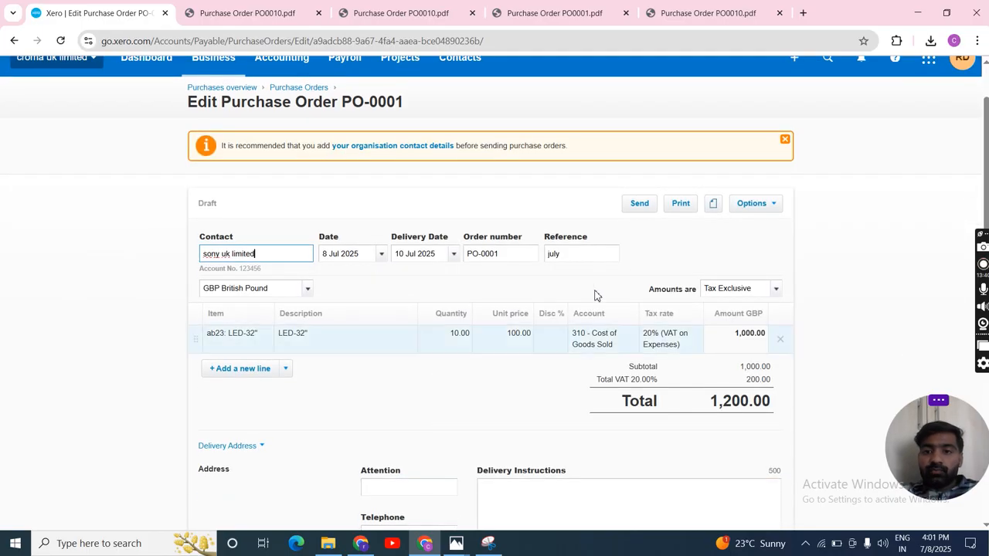
Step: Review the email form for sending PO-0001, choose to receive a copy, and close the form without sending
click(644, 207)
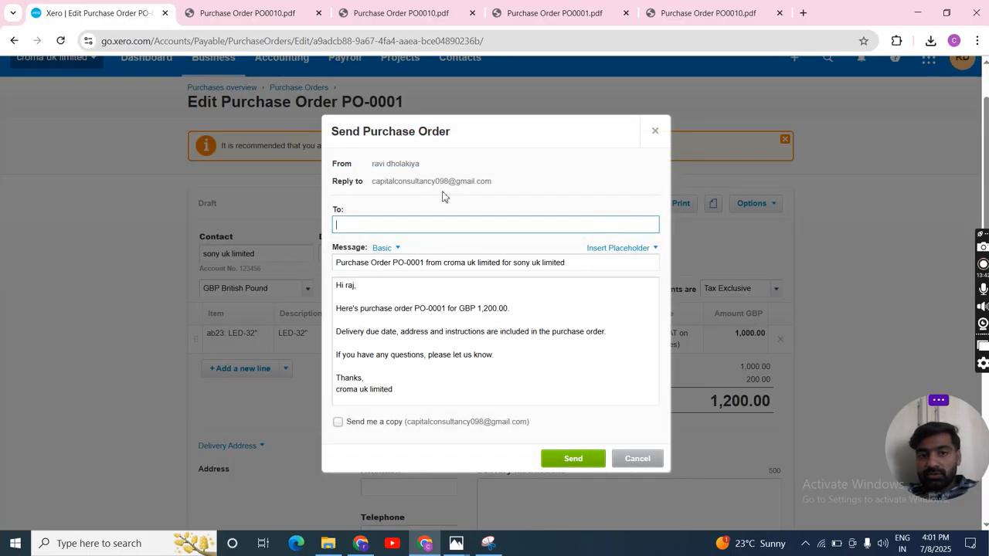
scroll(370, 255, down, 2)
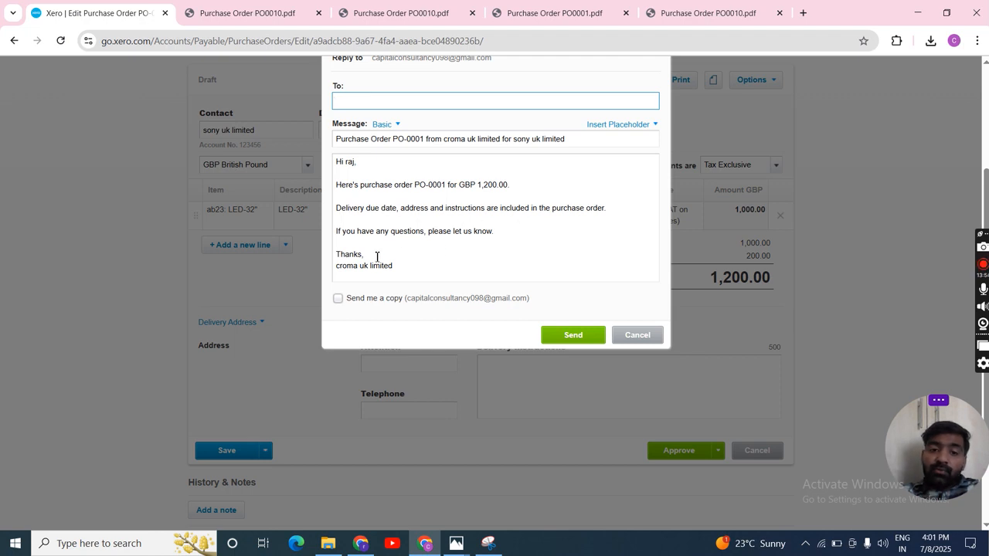
click(335, 292)
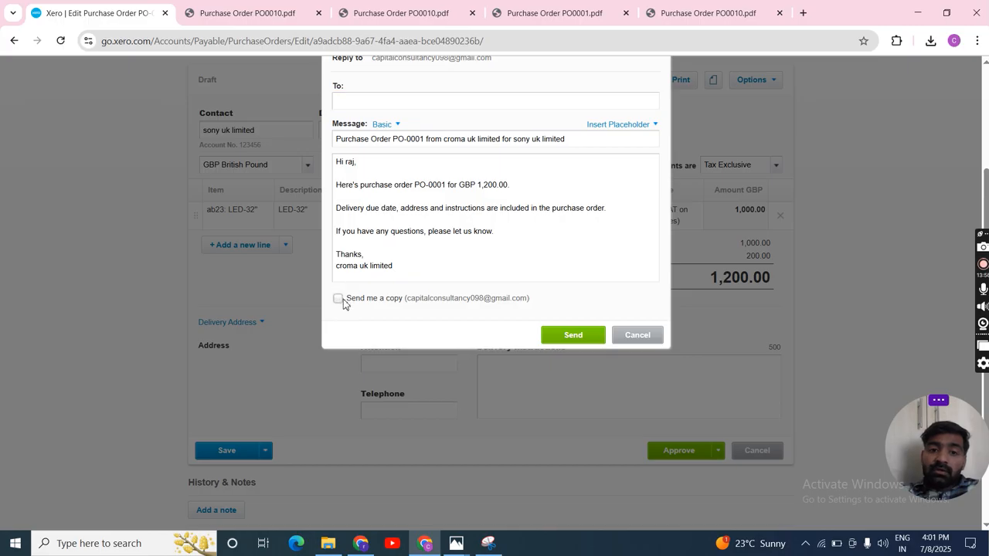
click(340, 299)
scroll(392, 258, down, 2)
scroll(392, 258, up, 2)
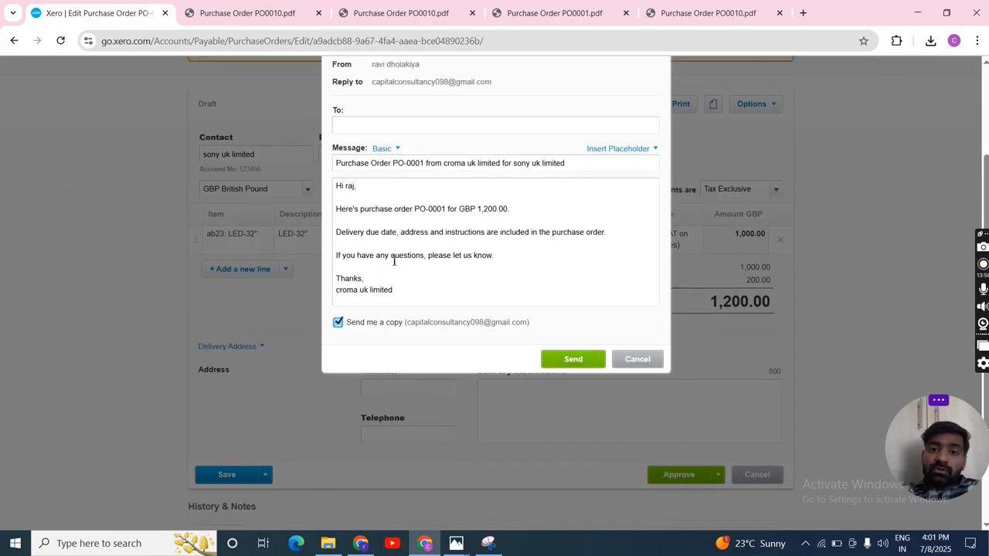
scroll(394, 261, up, 2)
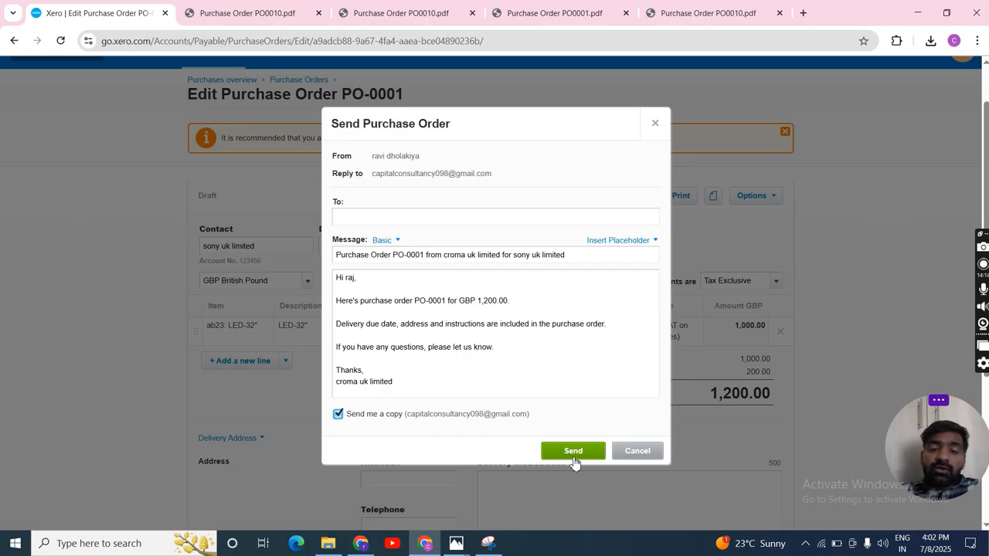
click(642, 455)
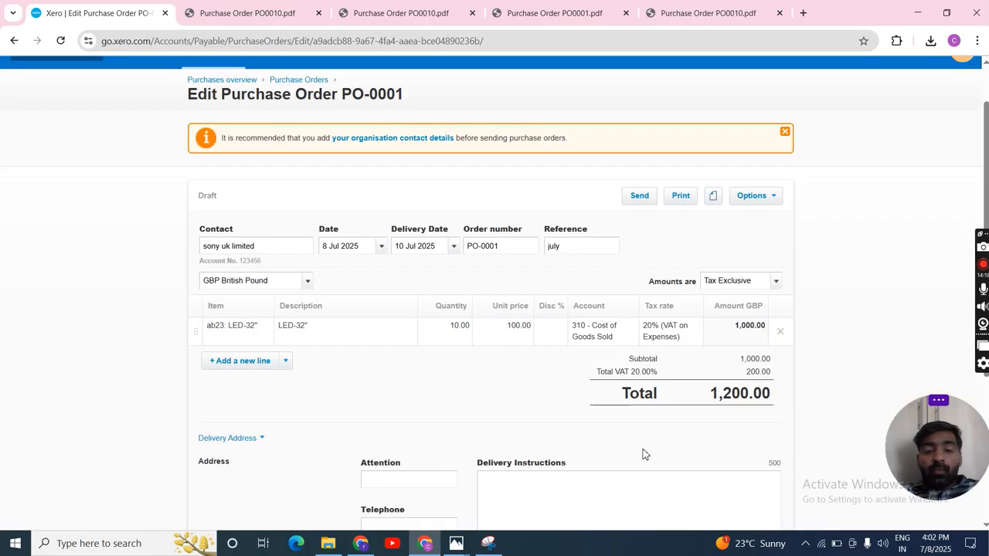